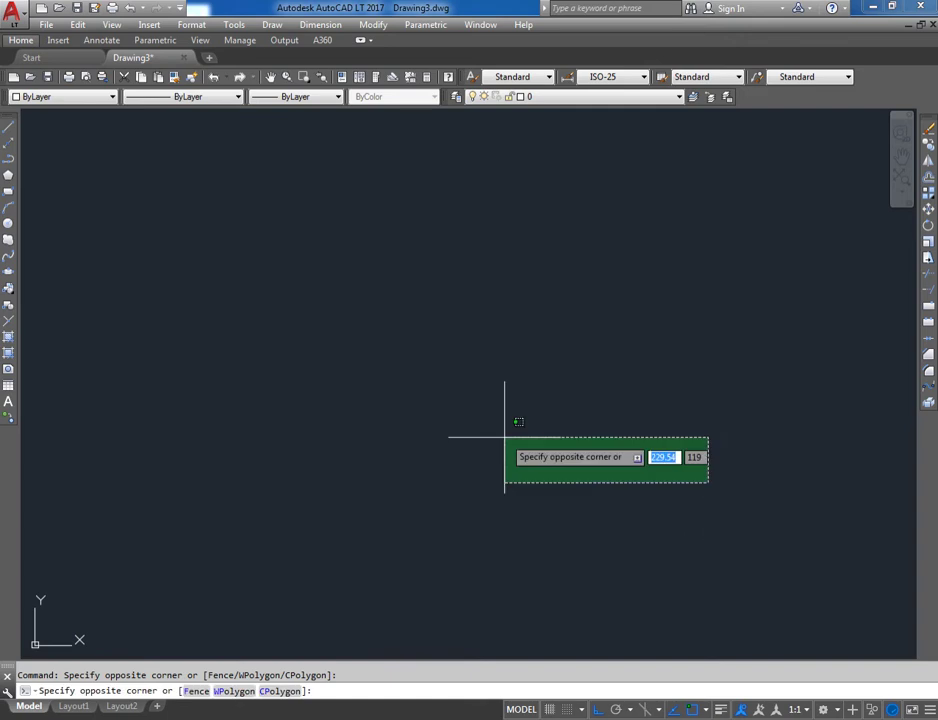
# Draw a radius-33 circle by centre and radius near the middle of the canvas.
pyautogui.click(486, 420)
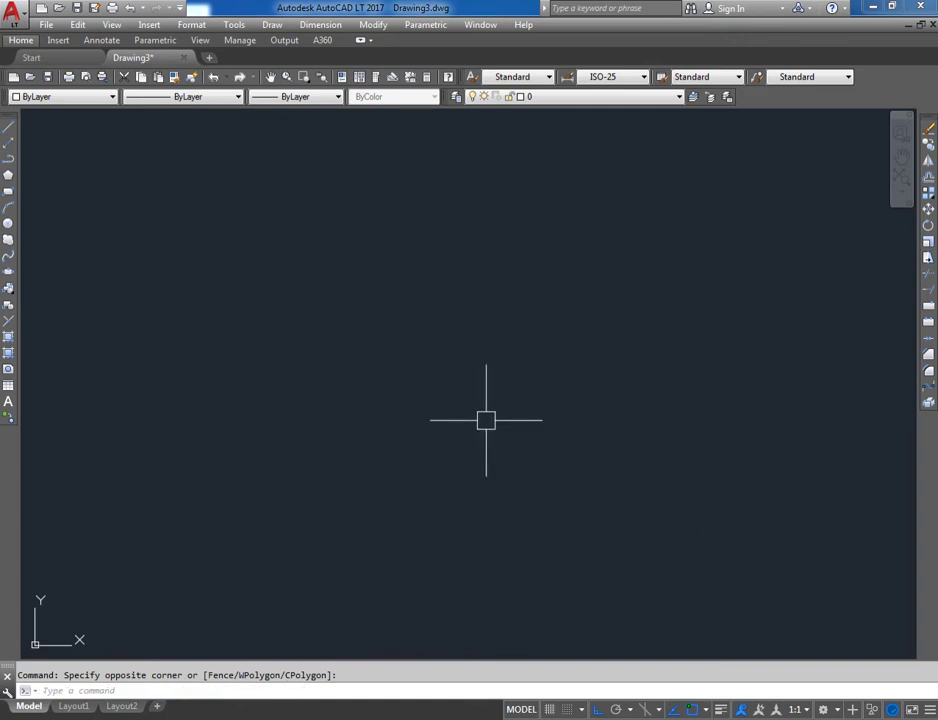
pyautogui.click(272, 24)
pyautogui.click(307, 197)
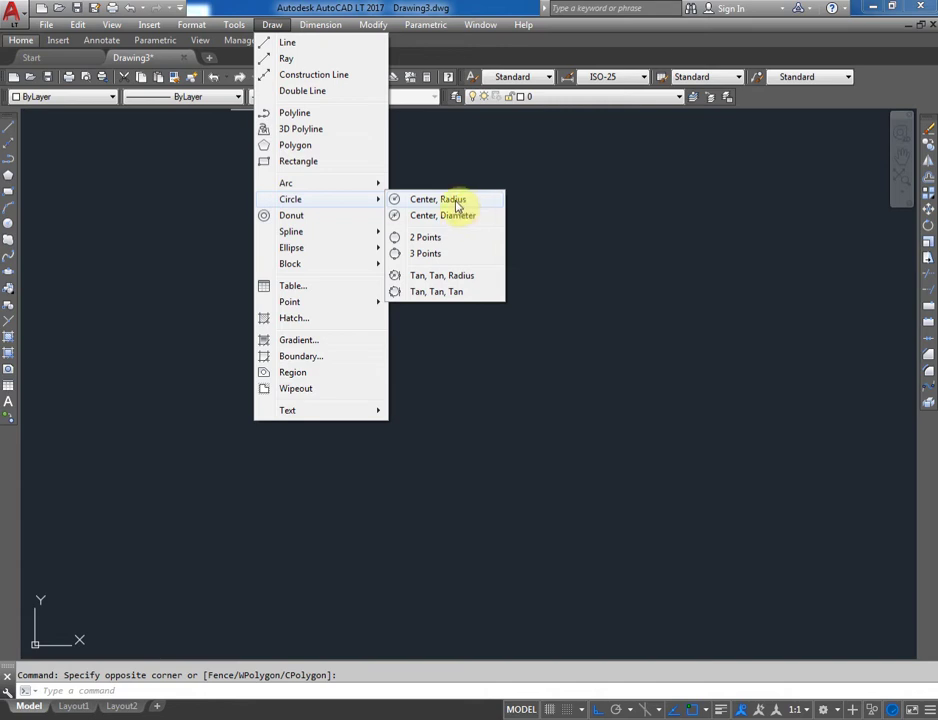
pyautogui.click(456, 205)
pyautogui.click(405, 330)
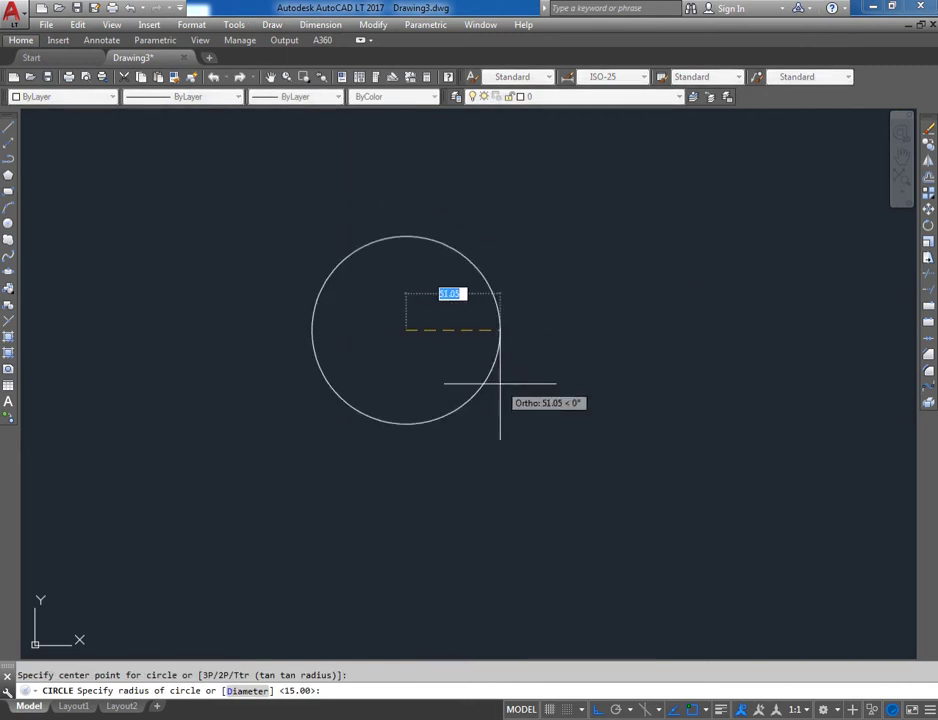
pyautogui.write('33')
pyautogui.press('Return')
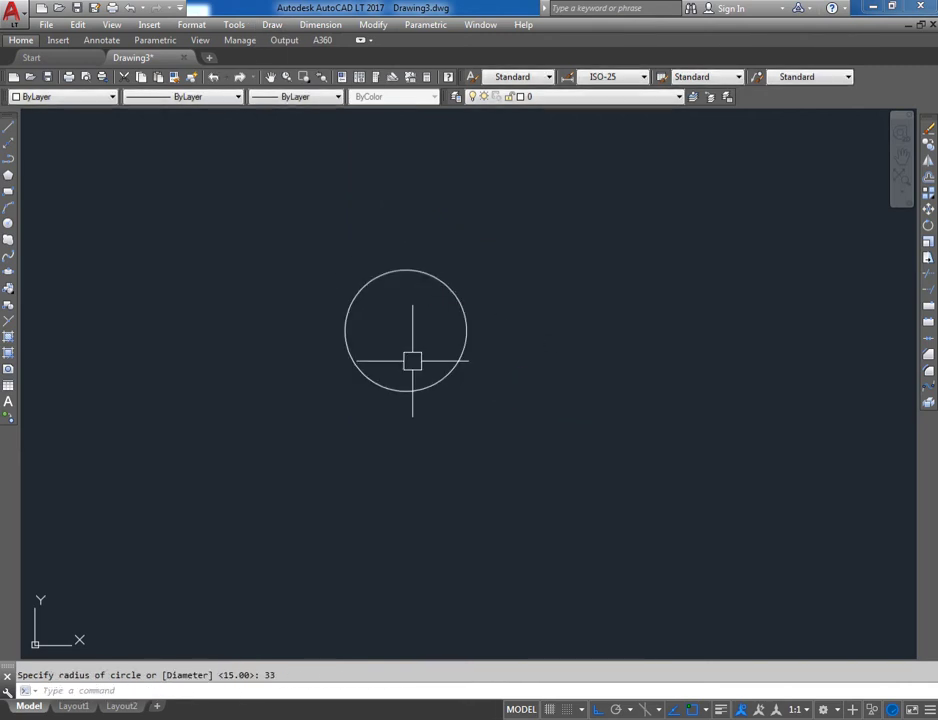
pyautogui.scroll(-1, 411, 380)
pyautogui.write('l')
pyautogui.press('Return')
# Draw a horizontal diameter and a vertical centre line extending well below the circle.
pyautogui.scroll(1, 360, 310)
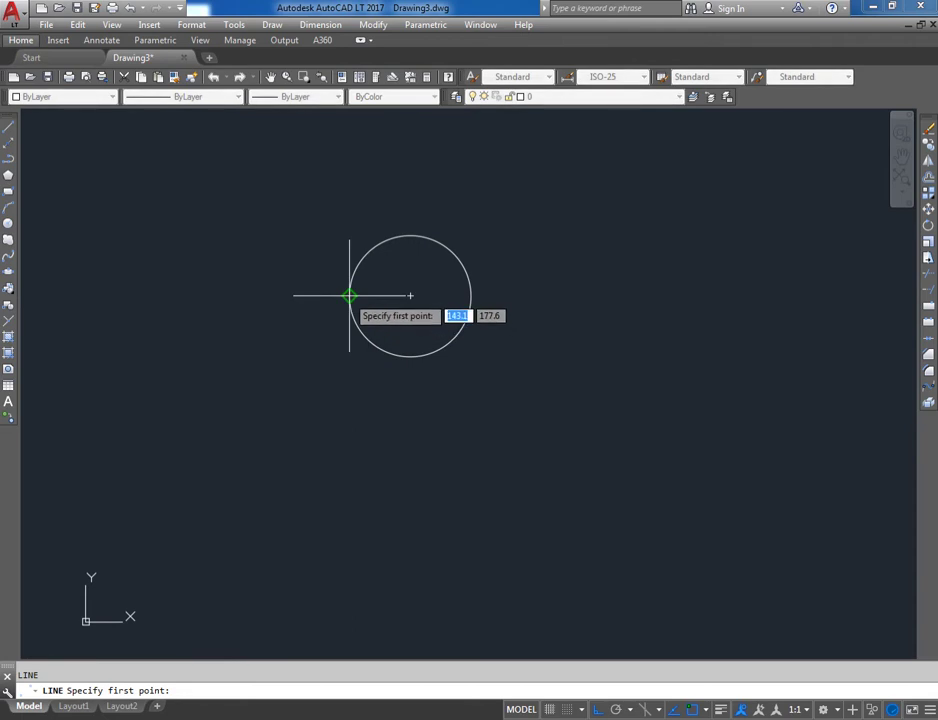
pyautogui.click(349, 296)
pyautogui.click(470, 296)
pyautogui.press('Escape')
pyautogui.press('space')
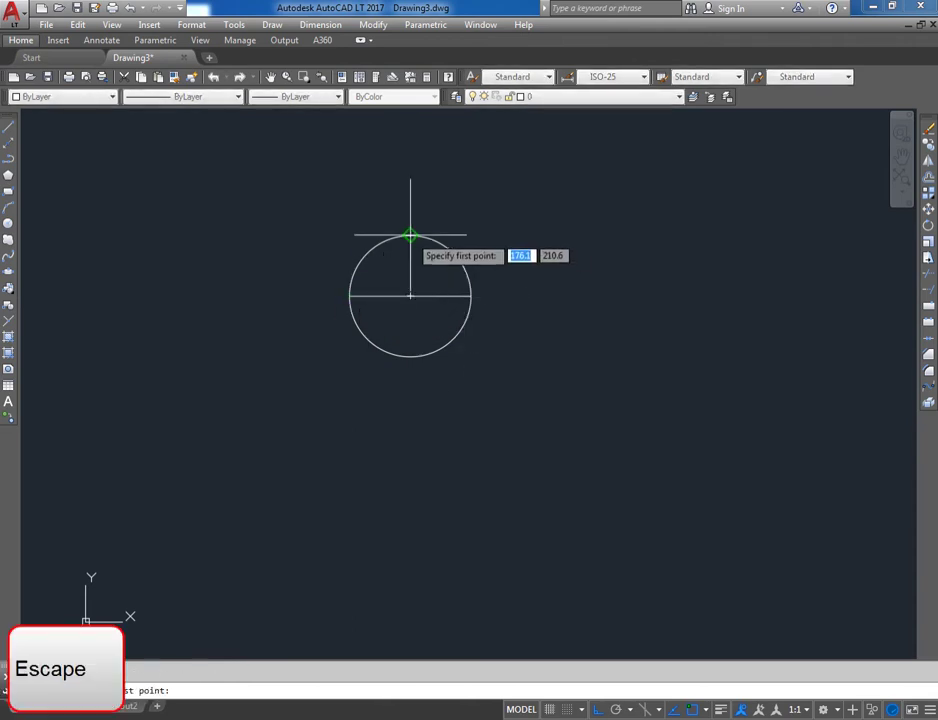
pyautogui.click(410, 236)
pyautogui.scroll(-1, 410, 430)
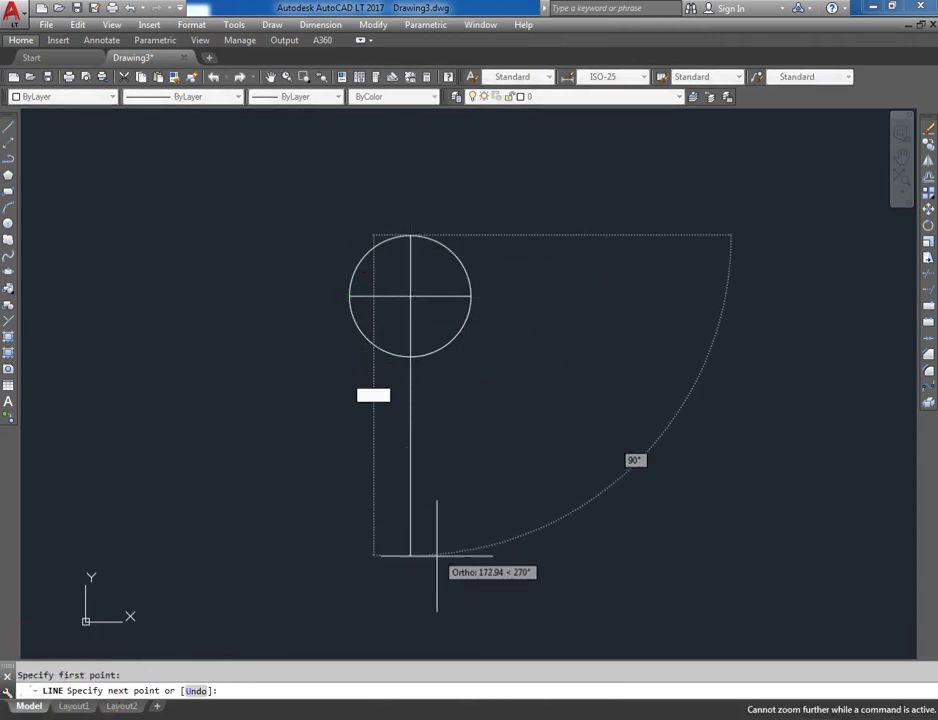
pyautogui.click(411, 580)
pyautogui.press('Escape')
# Offset the horizontal centre line 66 below the circle.
pyautogui.scroll(-1, 488, 337)
pyautogui.scroll(1, 440, 295)
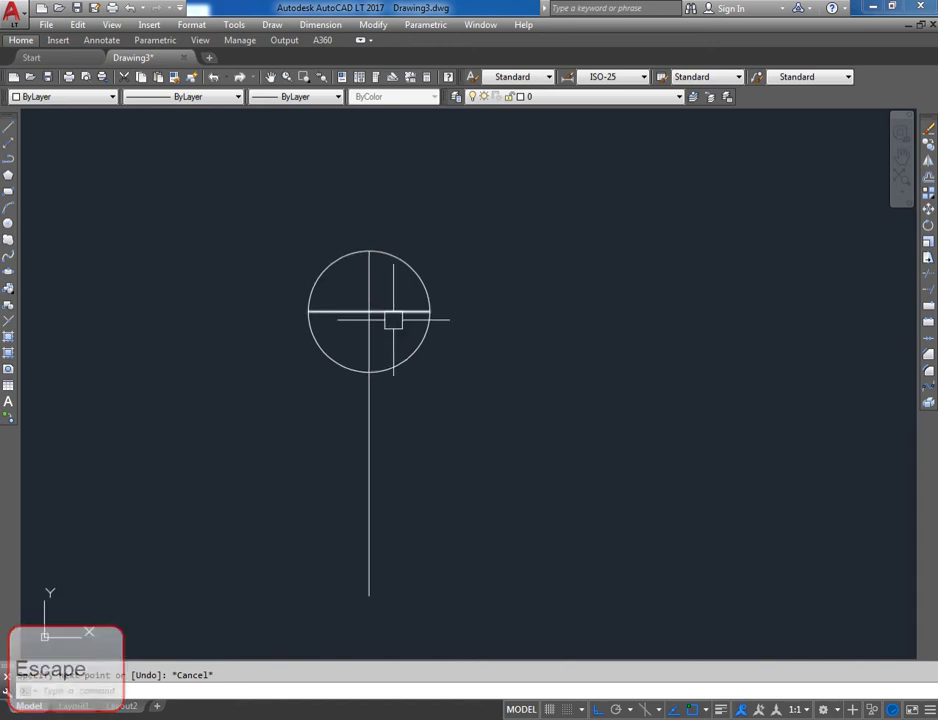
pyautogui.click(471, 354)
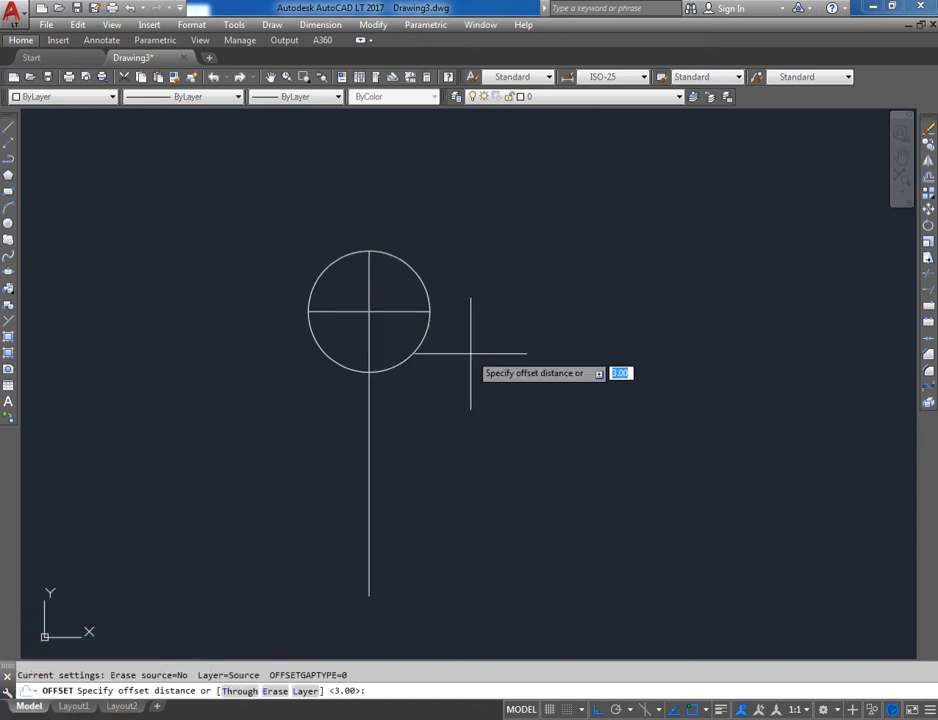
pyautogui.write('40')
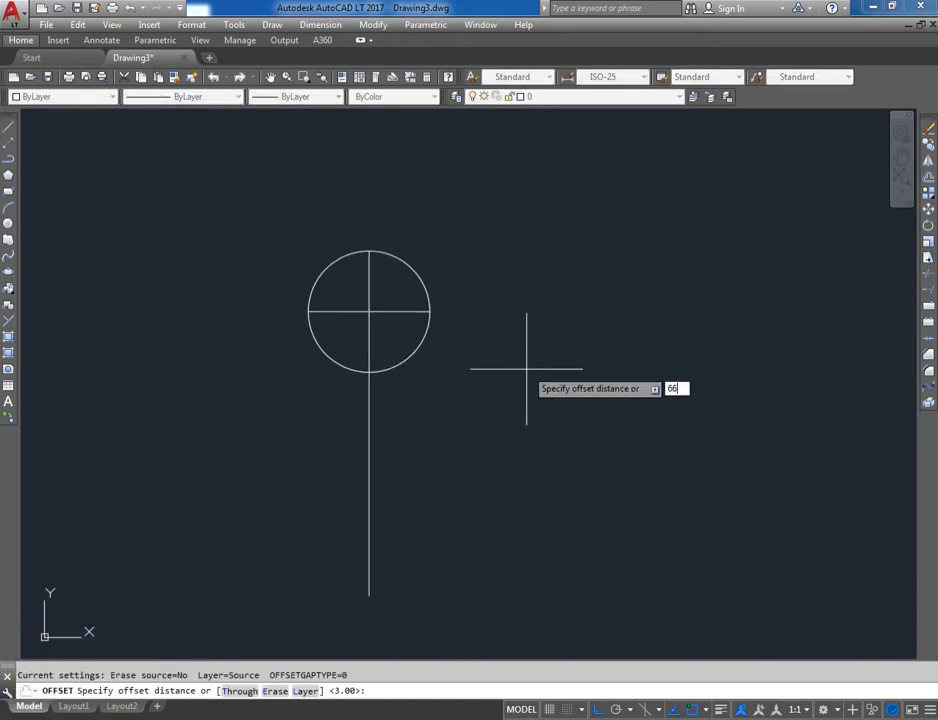
pyautogui.press('Return')
pyautogui.click(400, 311)
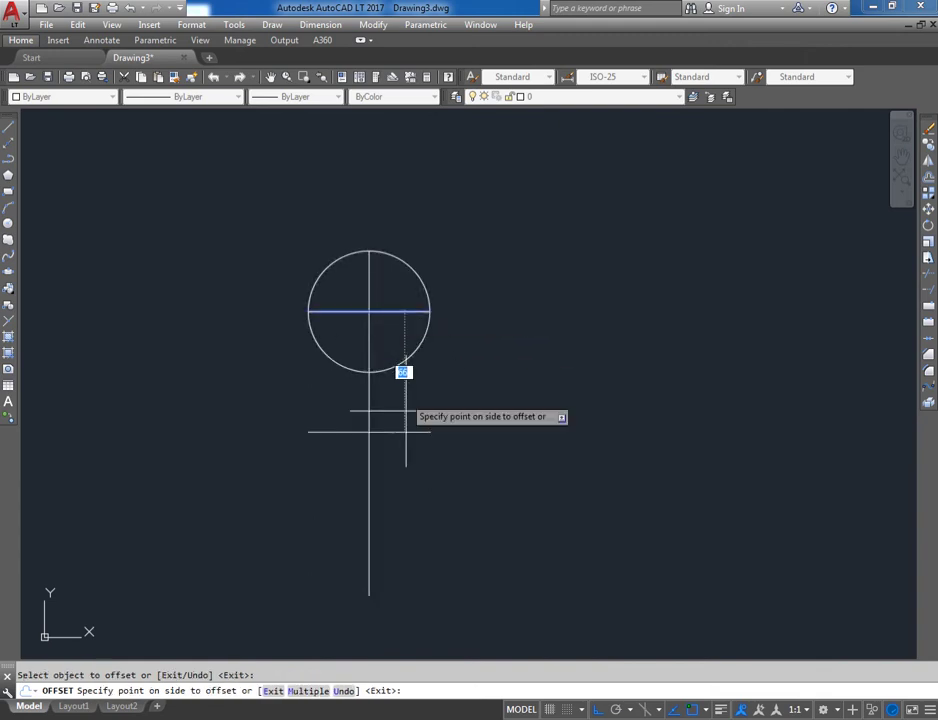
pyautogui.click(491, 484)
# Offset the vertical centre line 33 to the left and right.
pyautogui.press('Return')
pyautogui.press('Return')
pyautogui.write('33')
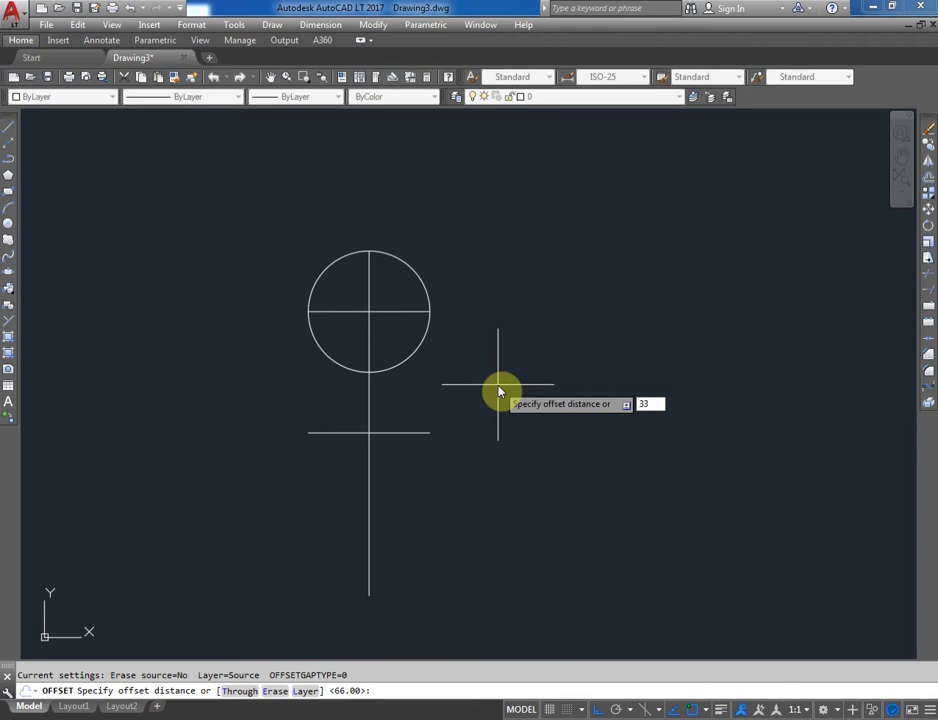
pyautogui.press('Return')
pyautogui.click(367, 478)
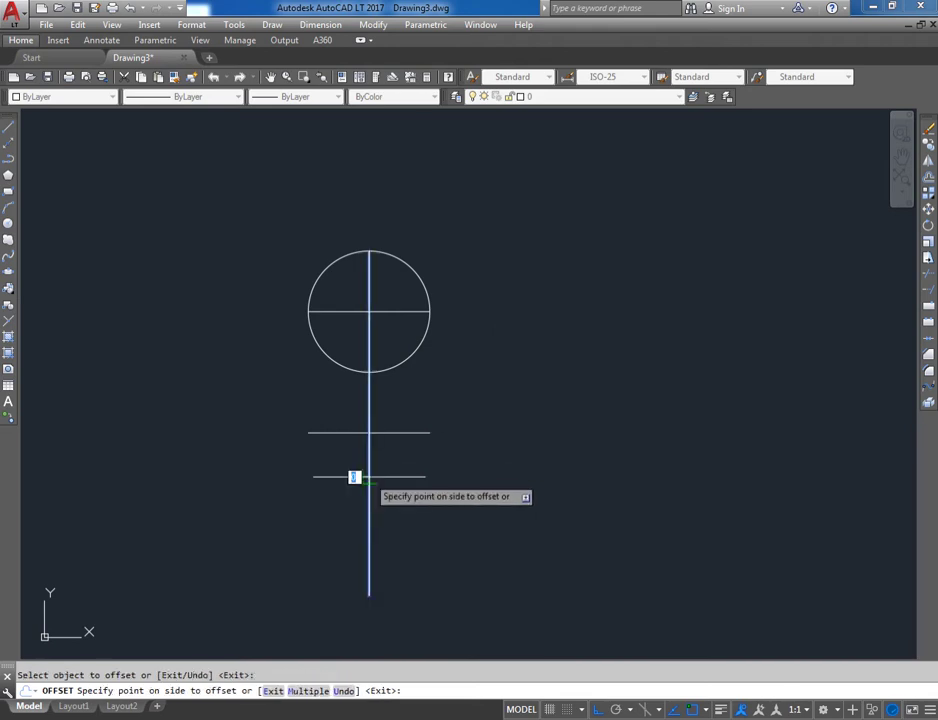
pyautogui.click(374, 479)
pyautogui.click(369, 478)
pyautogui.click(281, 484)
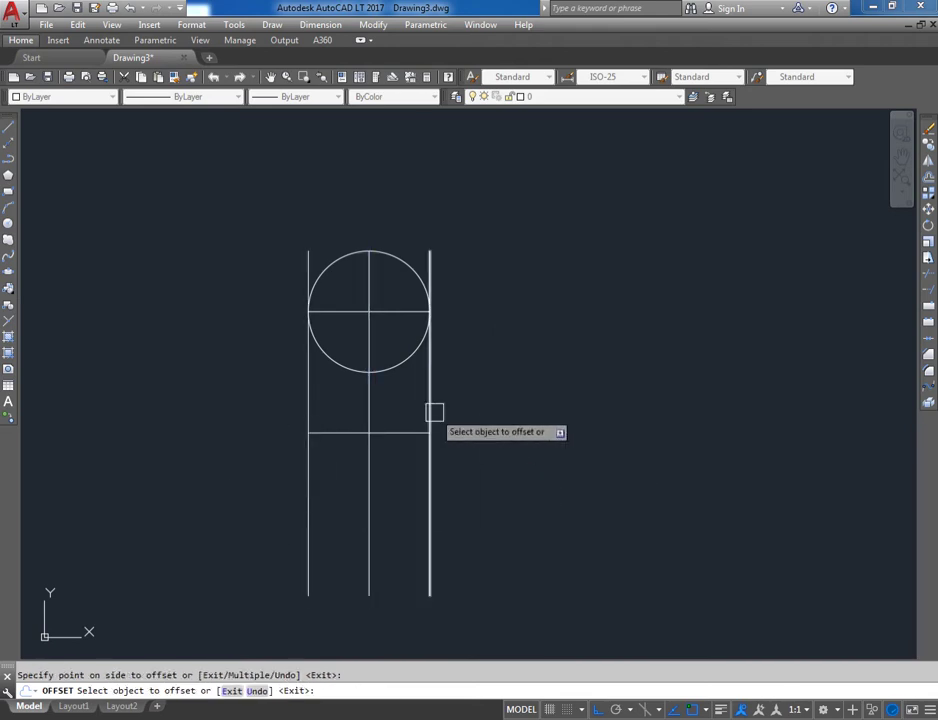
pyautogui.scroll(2, 400, 380)
pyautogui.scroll(-2, 380, 390)
pyautogui.moveTo(370, 408); pyautogui.dragTo(454, 393, button='middle')
pyautogui.write('c')
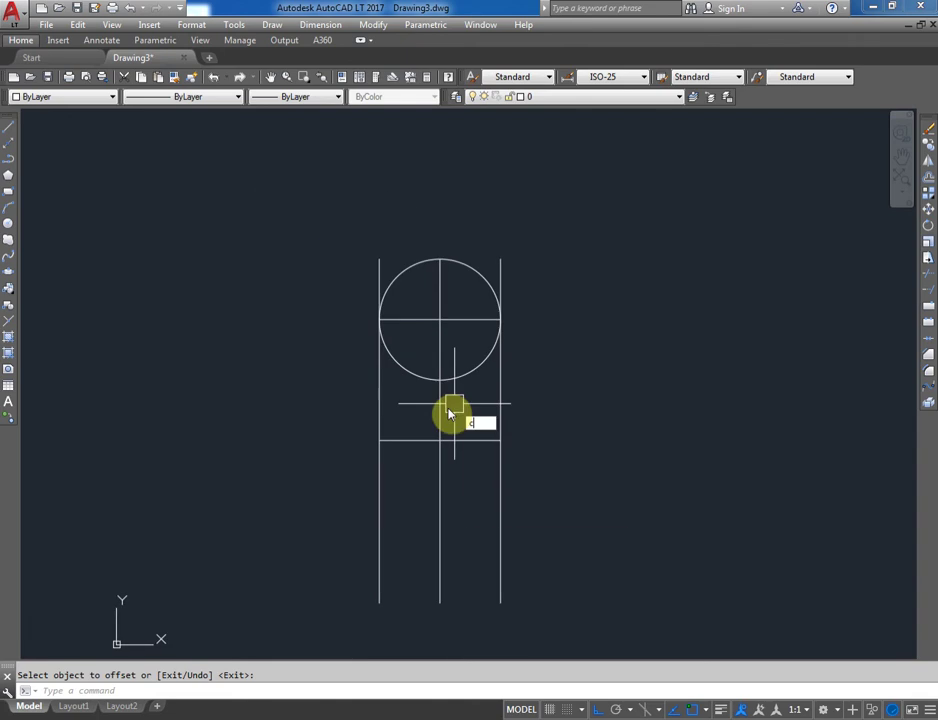
pyautogui.press('Return')
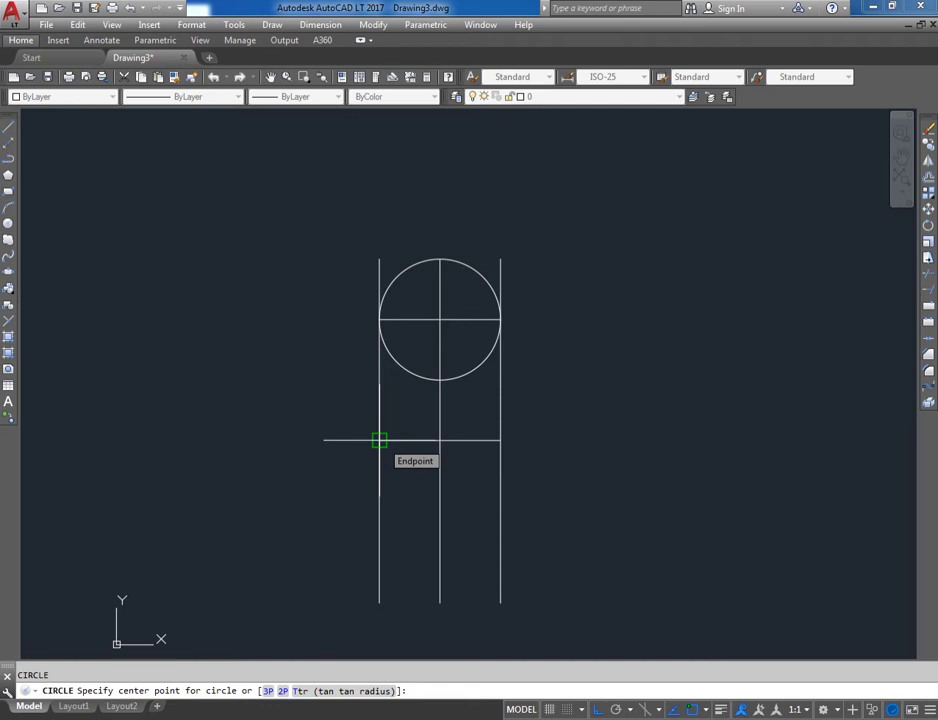
# Draw concentric circles of radius 10 and 20 at the lower-left intersection.
pyautogui.click(379, 440)
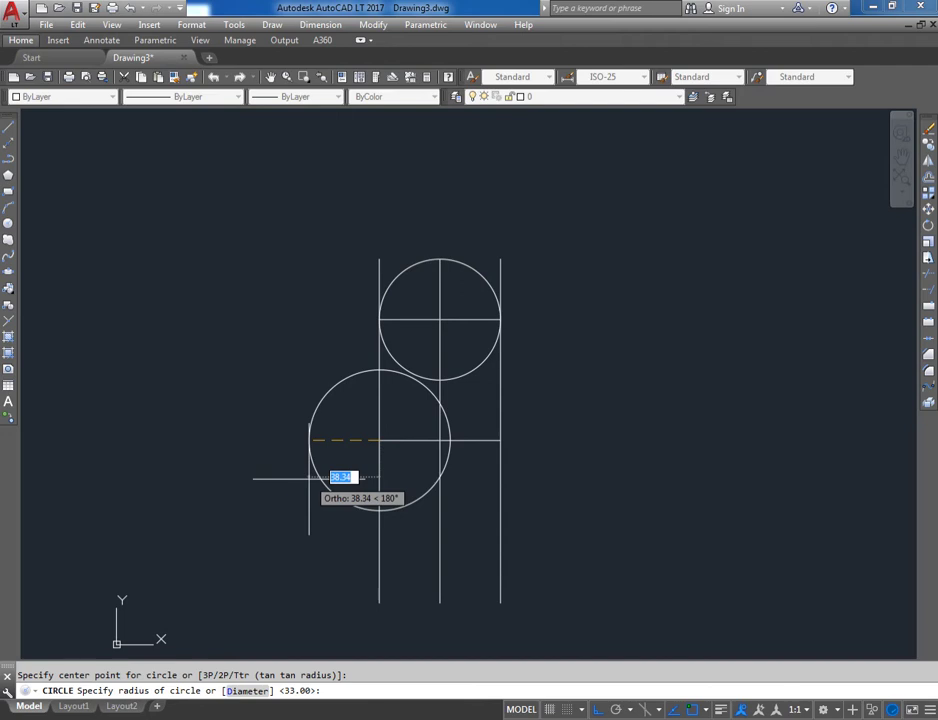
pyautogui.write('10')
pyautogui.press('Return')
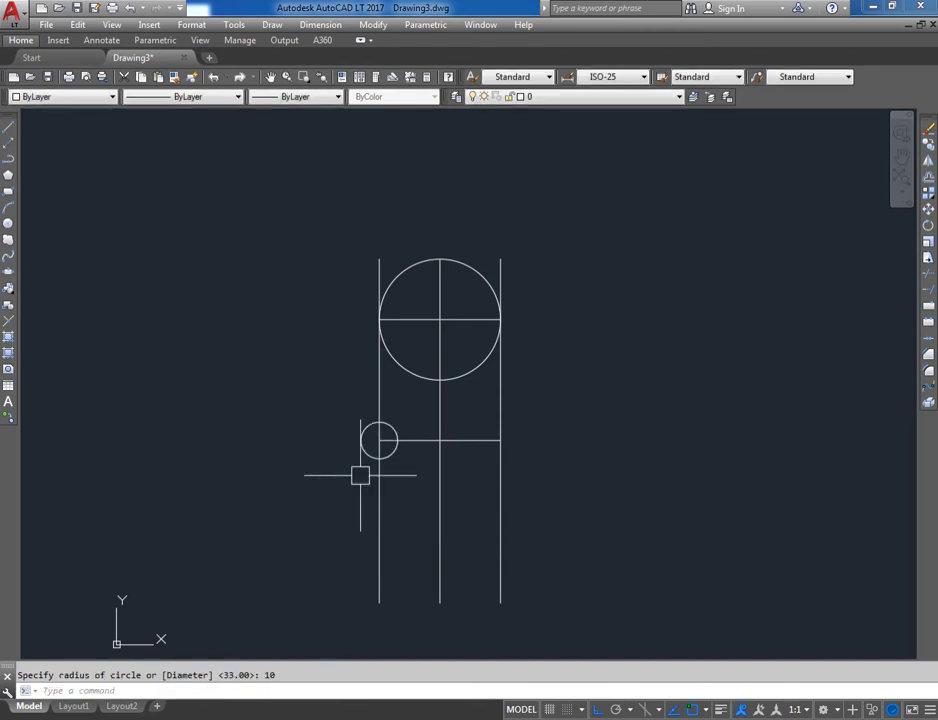
pyautogui.press('Return')
pyautogui.click(379, 440)
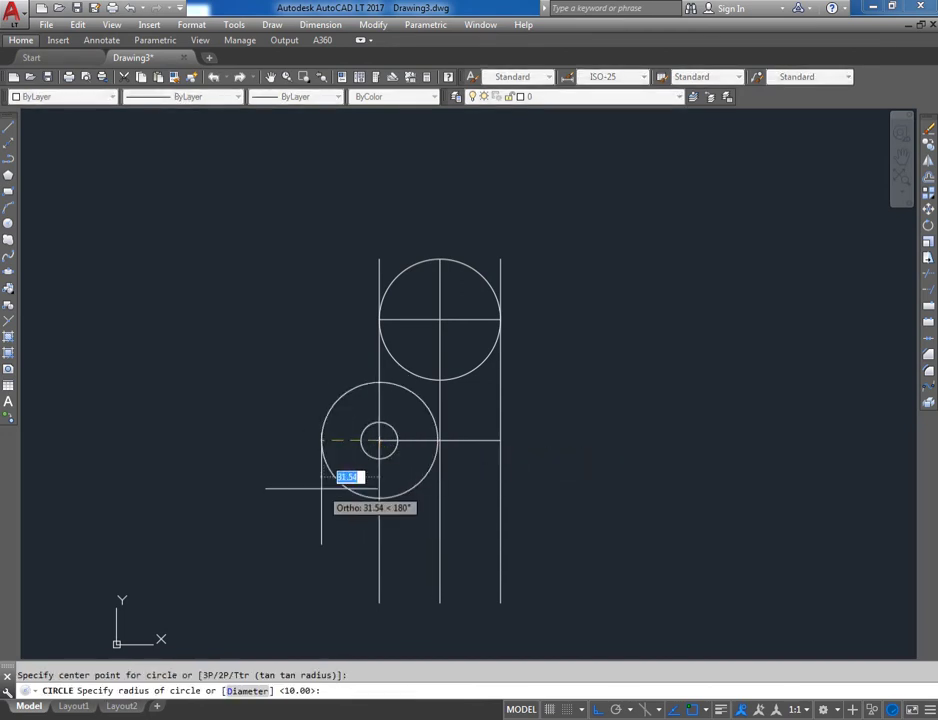
pyautogui.write('4')
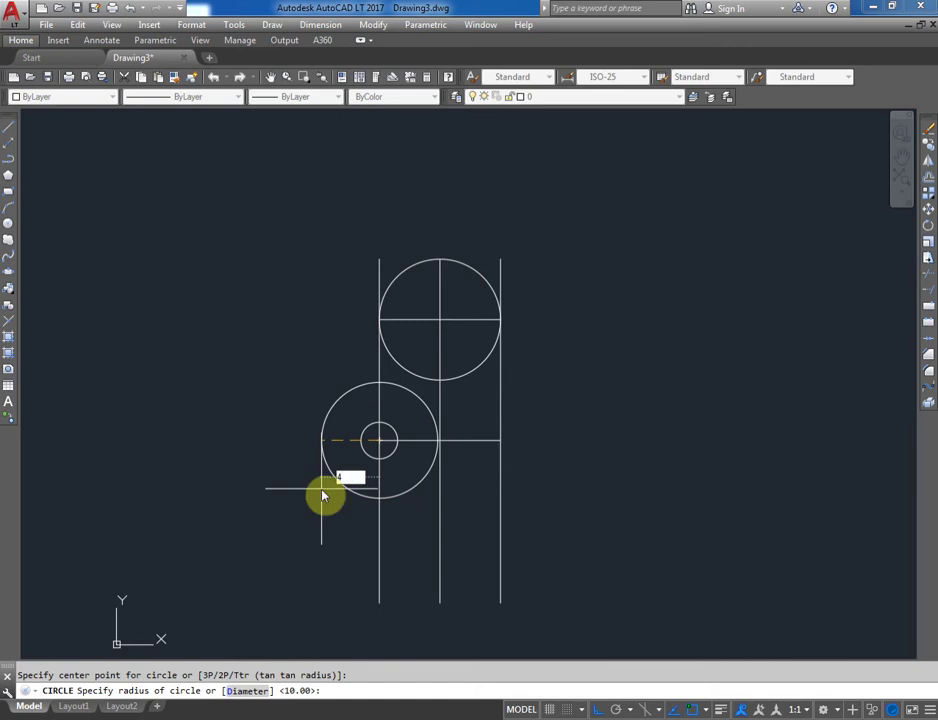
pyautogui.press('BackSpace')
pyautogui.write('20')
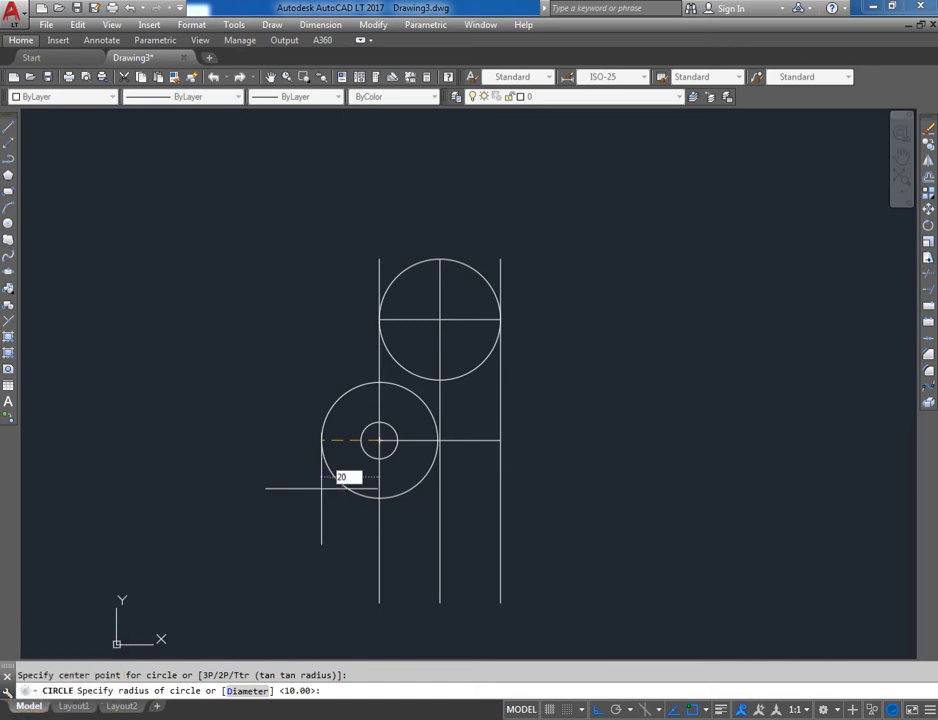
pyautogui.press('Return')
pyautogui.press('Return')
# Draw a radius-14 circle and a diameter-6 circle at the lower-right intersection.
pyautogui.click(500, 440)
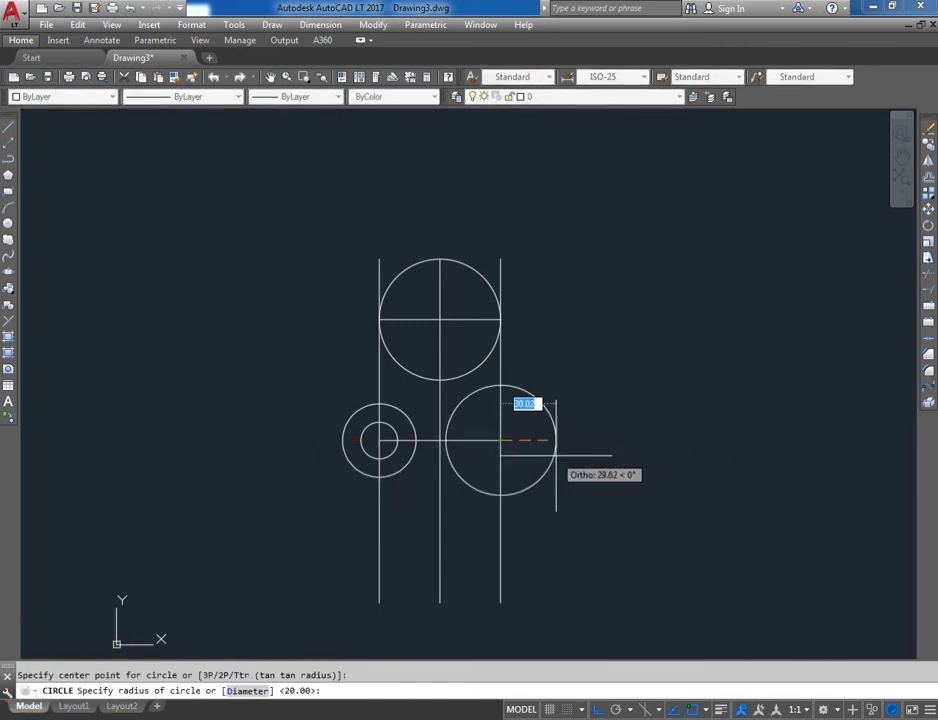
pyautogui.write('14')
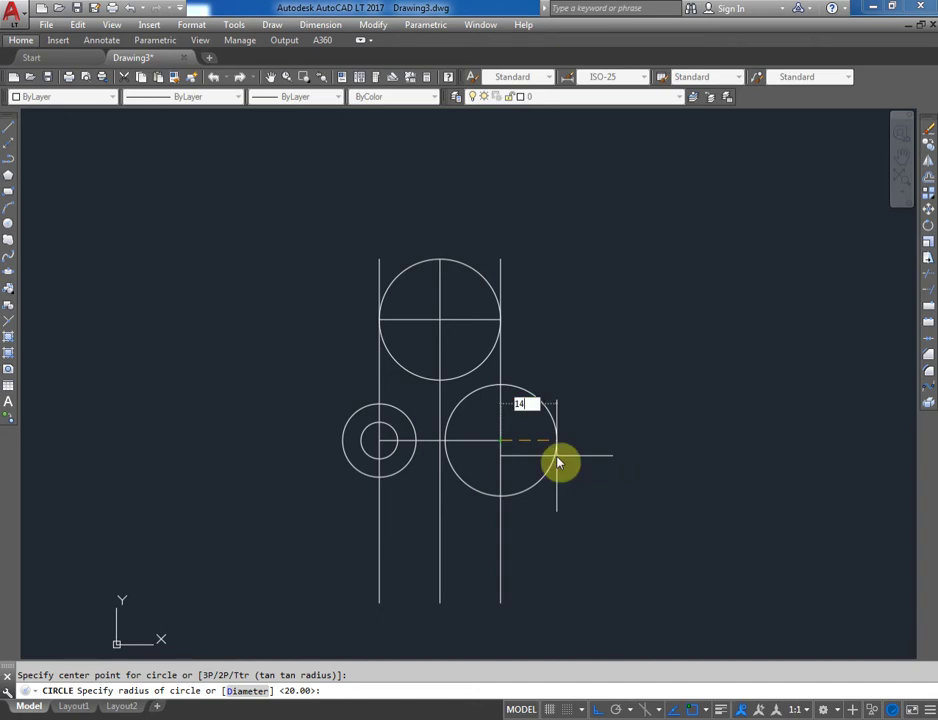
pyautogui.press('Return')
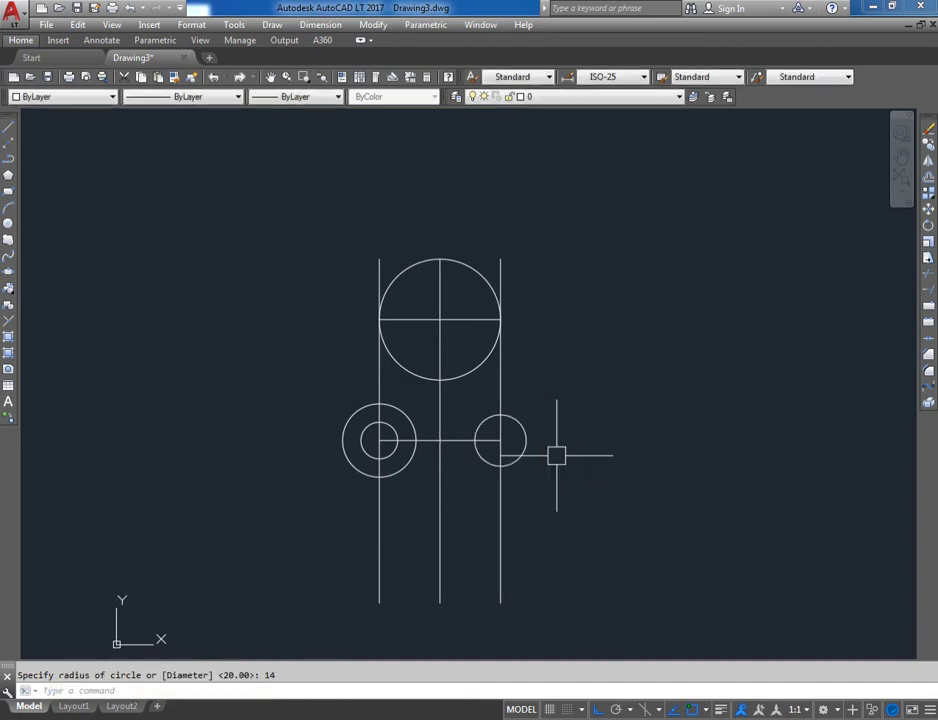
pyautogui.press('Return')
pyautogui.click(500, 440)
pyautogui.write('12')
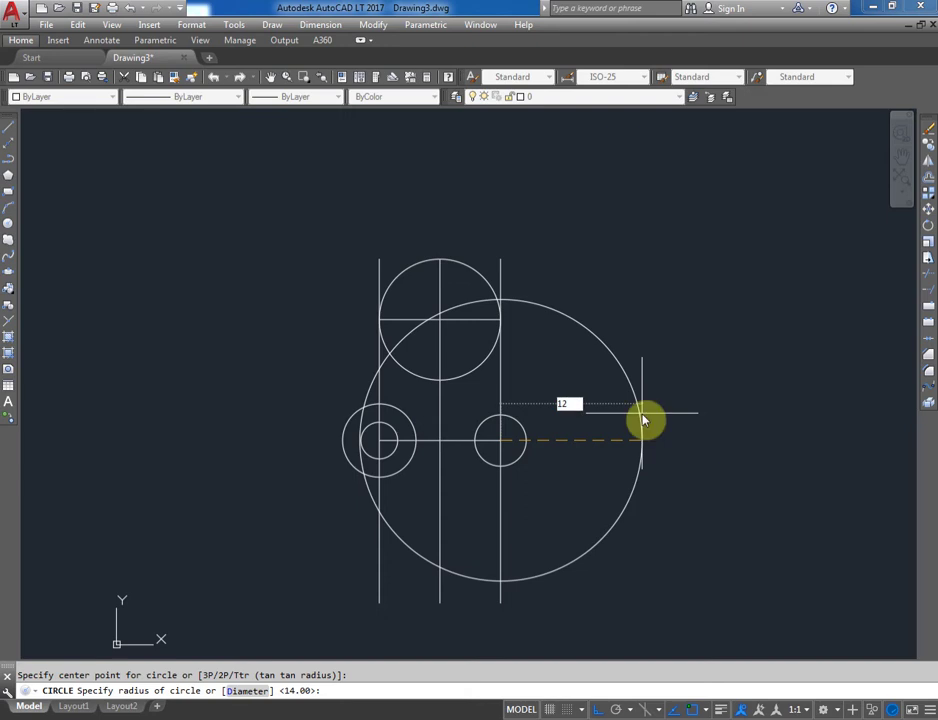
pyautogui.press('BackSpace')
pyautogui.press('BackSpace')
pyautogui.press('BackSpace')
pyautogui.write('d')
pyautogui.press('Return')
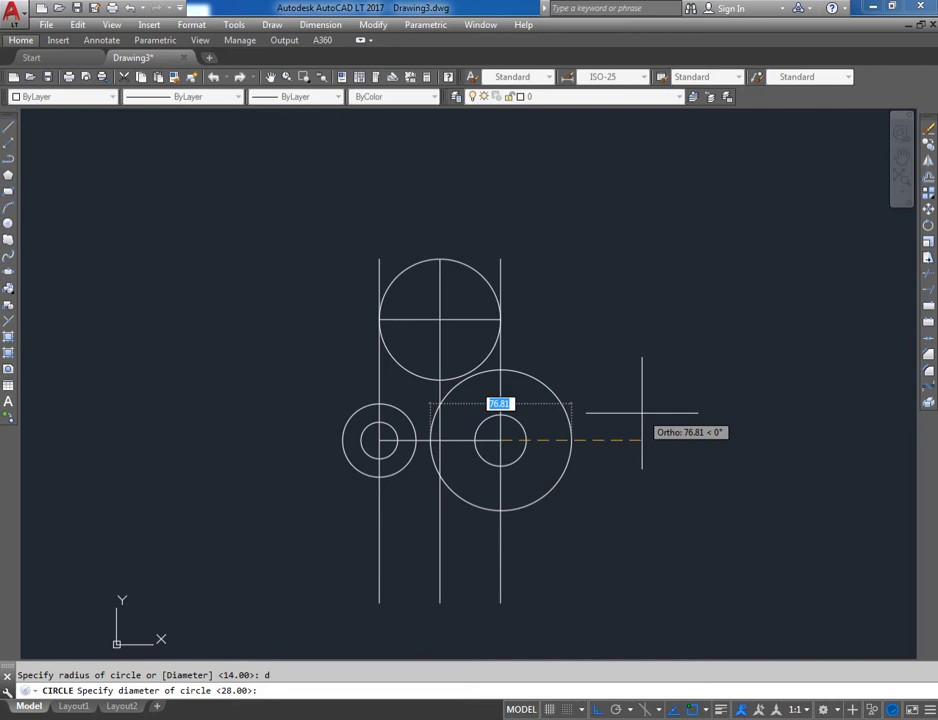
pyautogui.write('6')
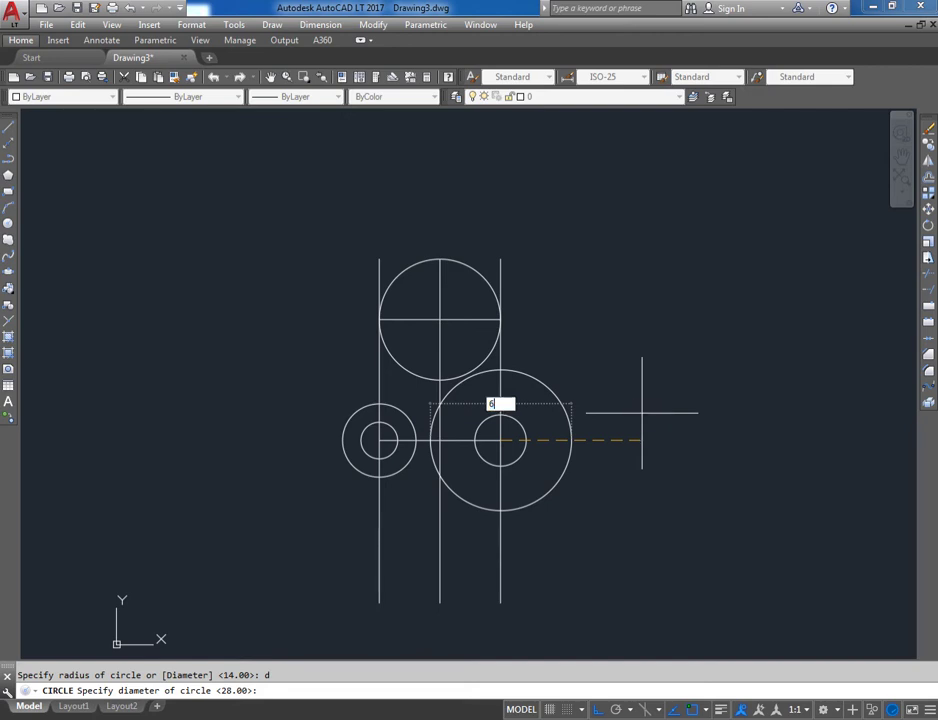
pyautogui.press('Return')
# Replace the diameter-6 circle with a radius-6 hole in the right boss.
pyautogui.scroll(4, 503, 446)
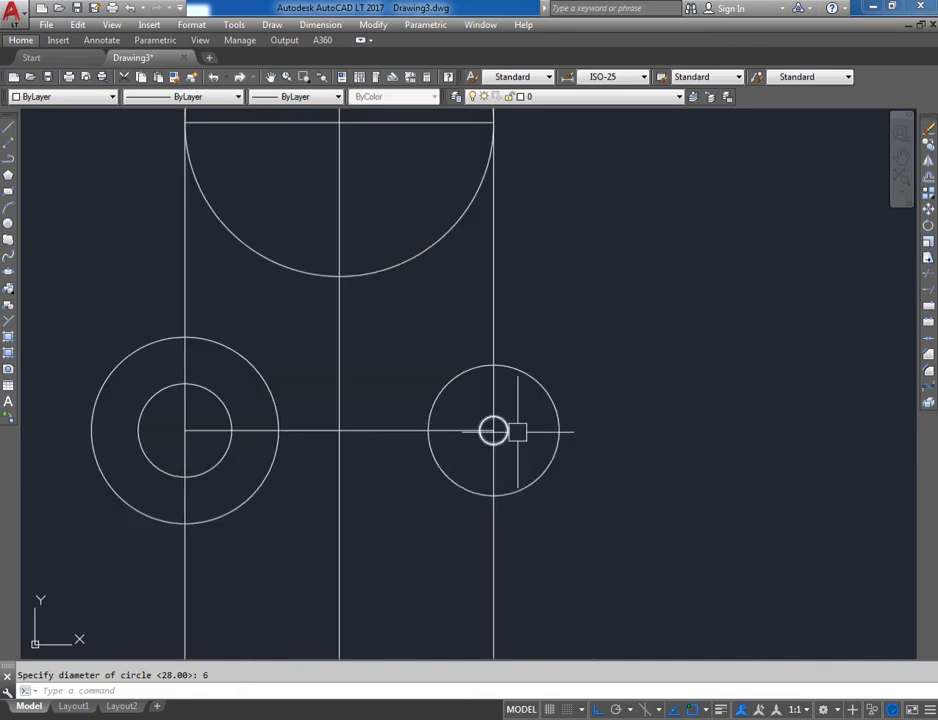
pyautogui.click(497, 431)
pyautogui.press('Delete')
pyautogui.click(532, 386)
pyautogui.write('c')
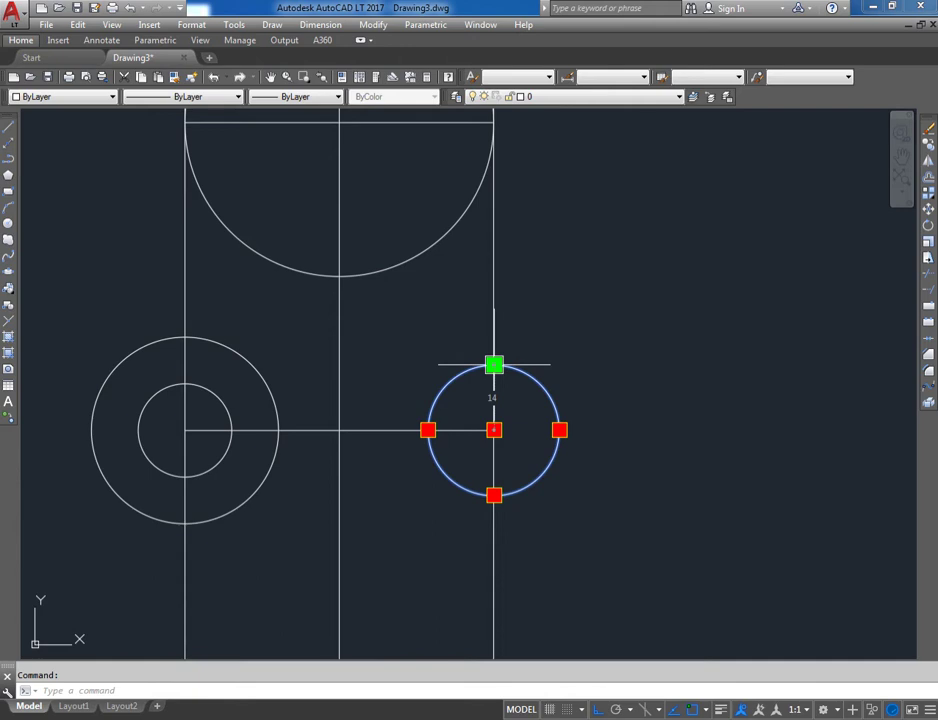
pyautogui.press('Return')
pyautogui.click(492, 431)
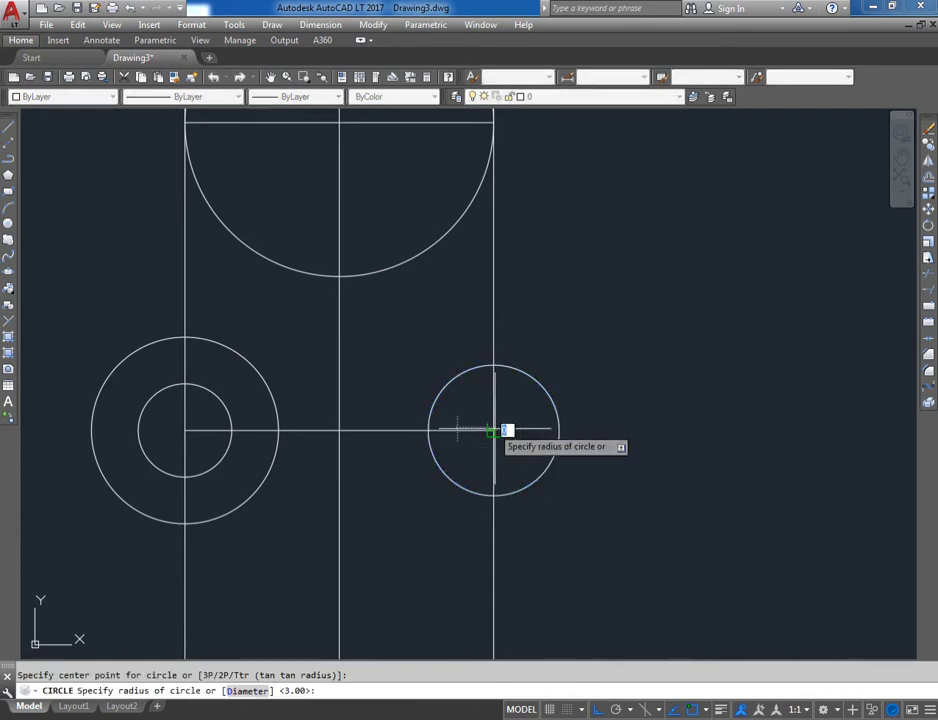
pyautogui.write('6')
pyautogui.press('Return')
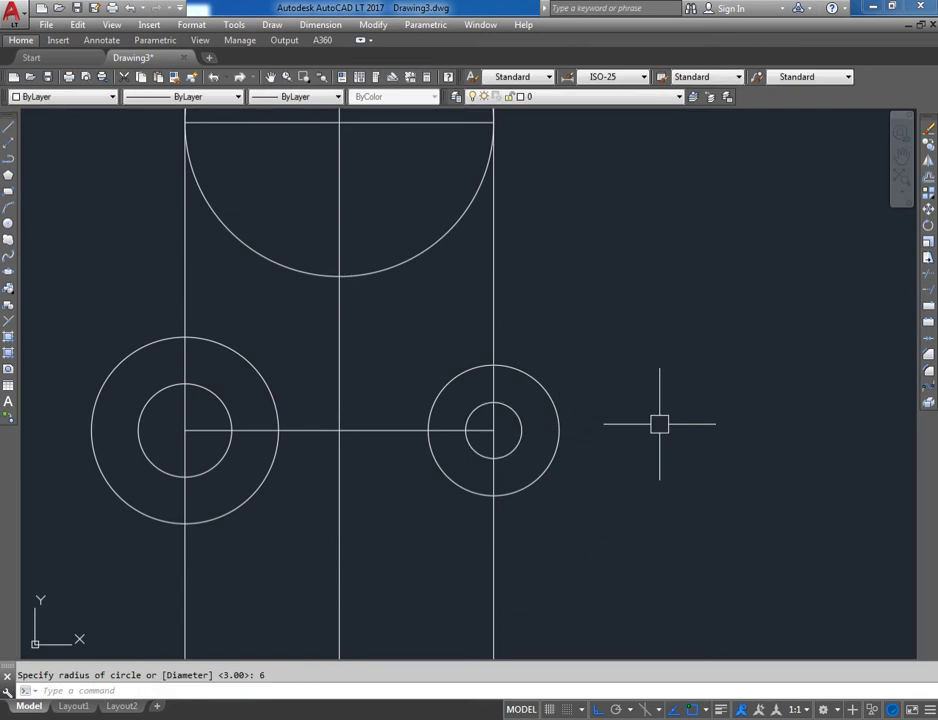
# Erase the three vertical construction lines.
pyautogui.scroll(-2, 500, 397)
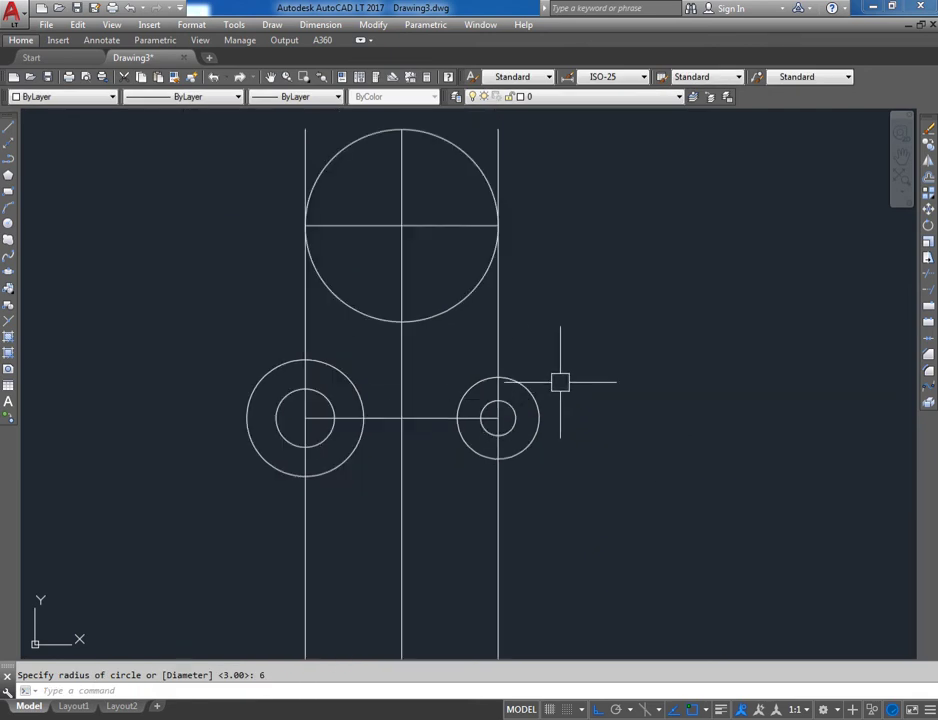
pyautogui.click(582, 557)
pyautogui.click(283, 544)
pyautogui.scroll(-2, 587, 426)
pyautogui.moveTo(587, 426); pyautogui.dragTo(473, 428, button='middle')
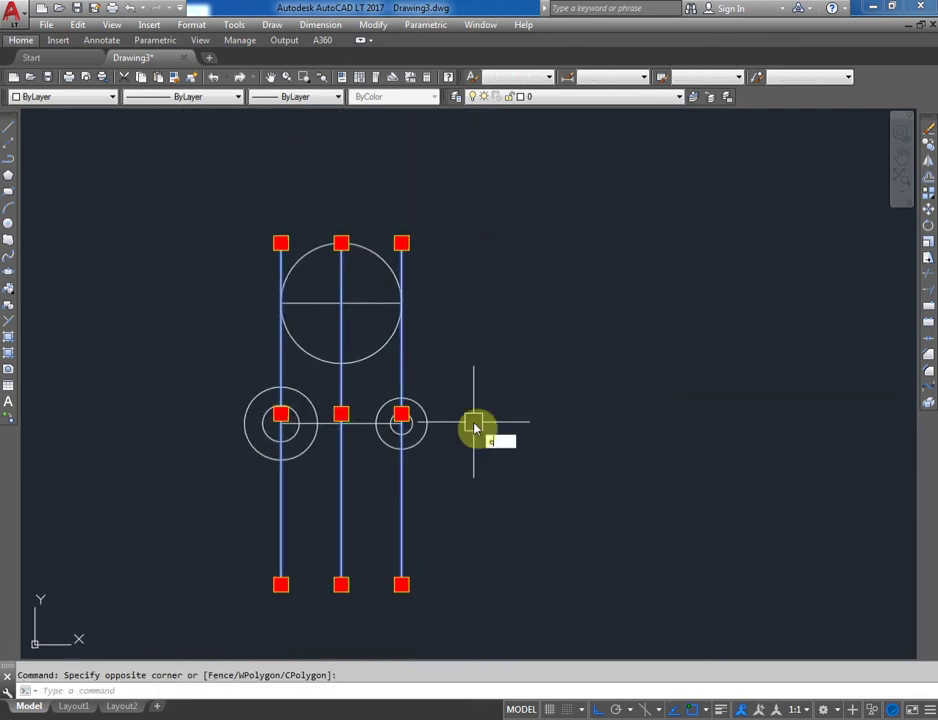
pyautogui.press('Delete')
pyautogui.write('l')
pyautogui.press('Return')
# Draw a line tangent to the top circle and the lower-right boss.
pyautogui.keyDown('shift'); pyautogui.rightClick(488, 308); pyautogui.keyUp('shift')
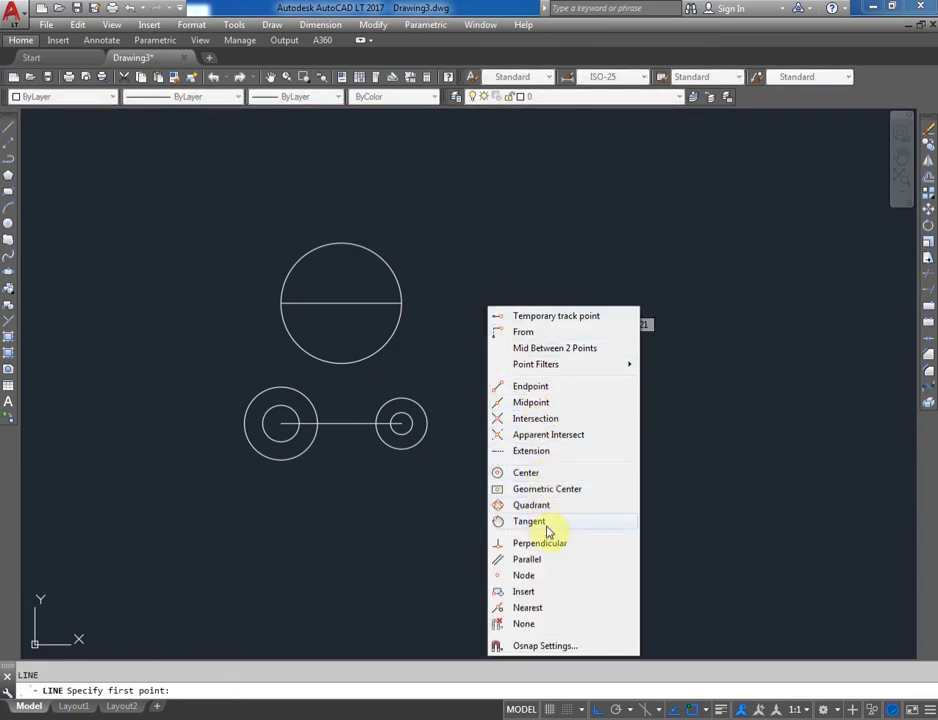
pyautogui.click(547, 527)
pyautogui.click(401, 298)
pyautogui.keyDown('shift'); pyautogui.rightClick(483, 343); pyautogui.keyUp('shift')
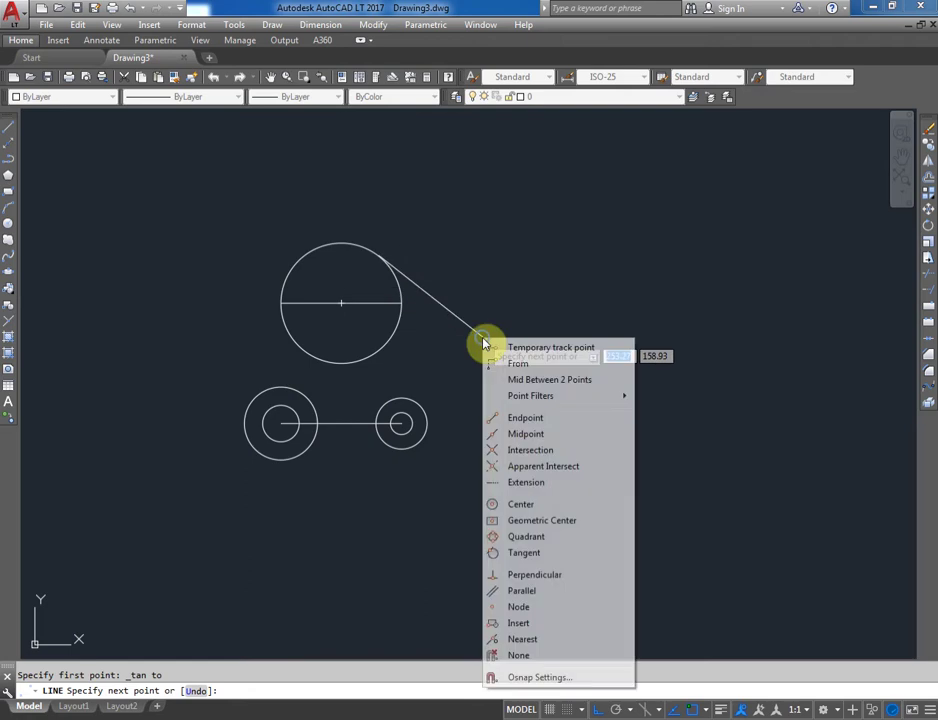
pyautogui.click(531, 553)
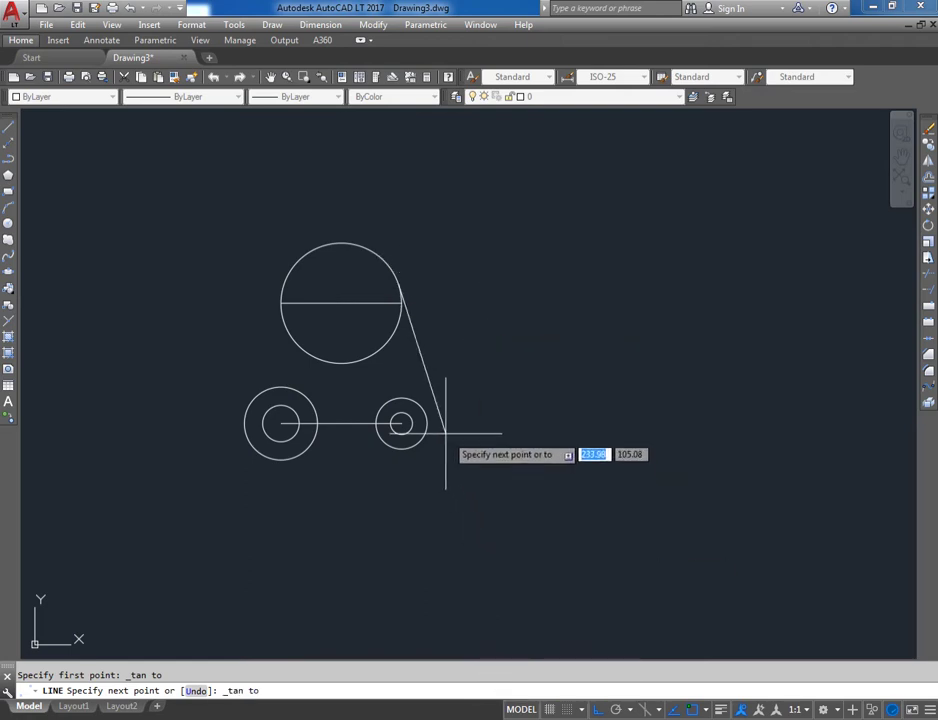
pyautogui.click(425, 414)
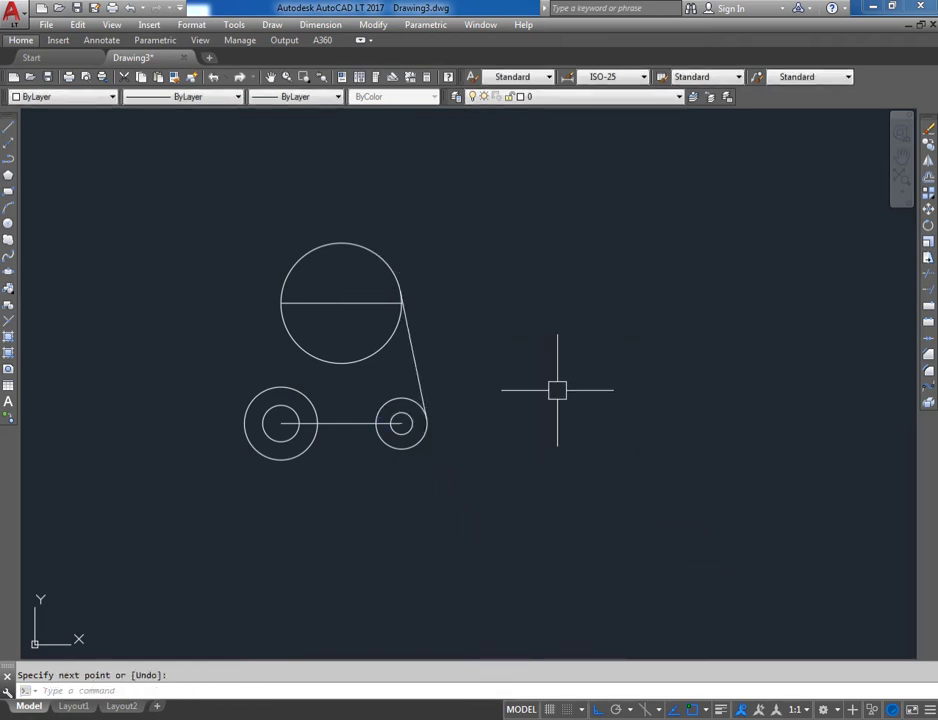
pyautogui.press('Return')
pyautogui.press('Return')
# Draw a line tangent to the top circle and the lower-left boss.
pyautogui.keyDown('shift'); pyautogui.rightClick(457, 290); pyautogui.keyUp('shift')
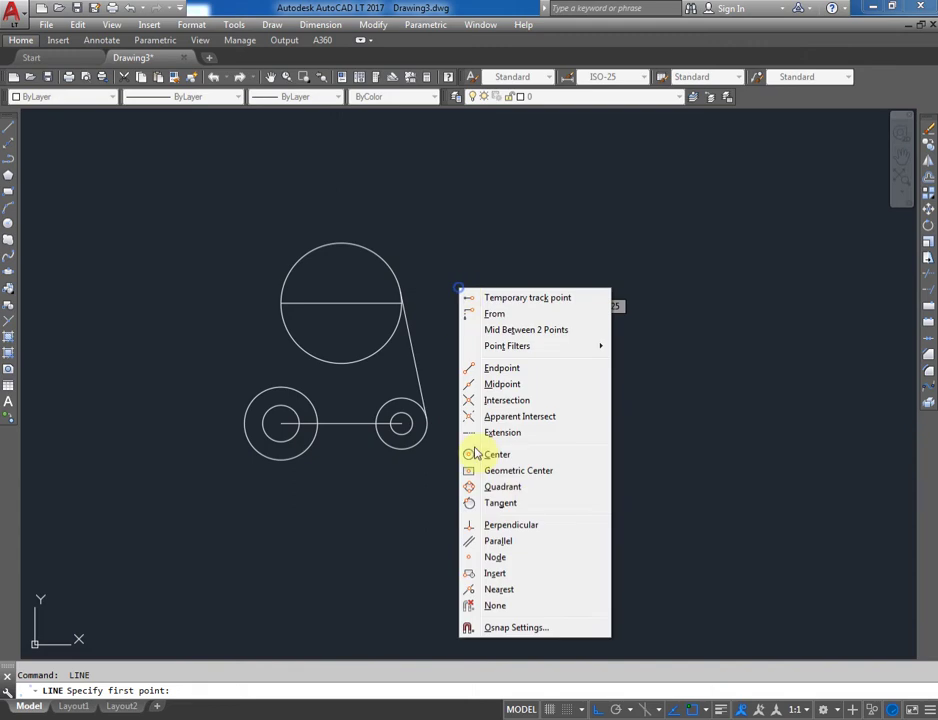
pyautogui.click(506, 508)
pyautogui.click(281, 292)
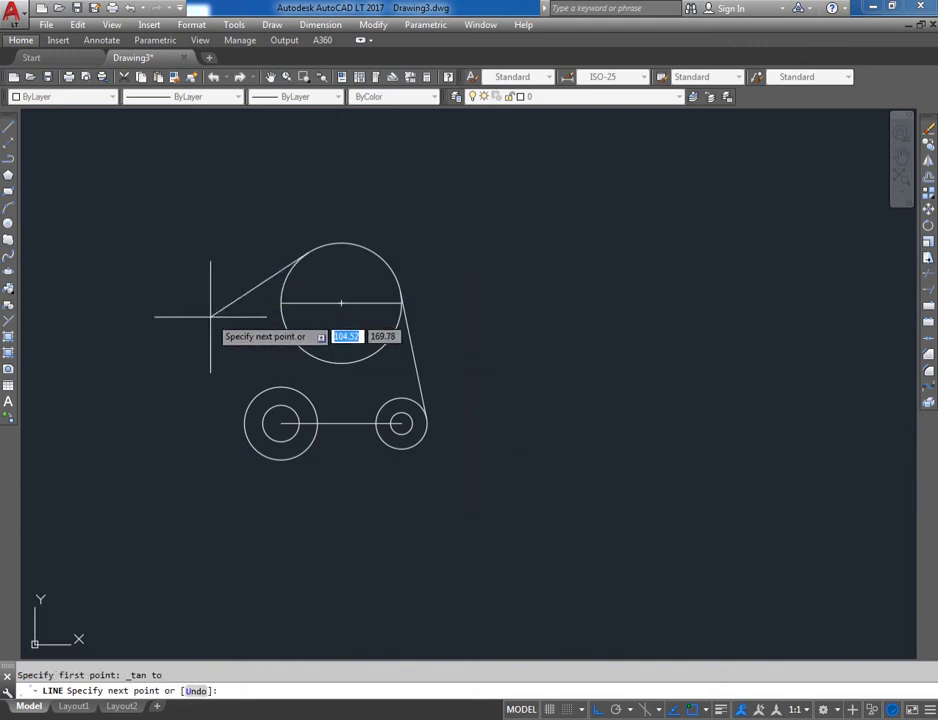
pyautogui.keyDown('shift'); pyautogui.rightClick(210, 317); pyautogui.keyUp('shift')
pyautogui.click(251, 535)
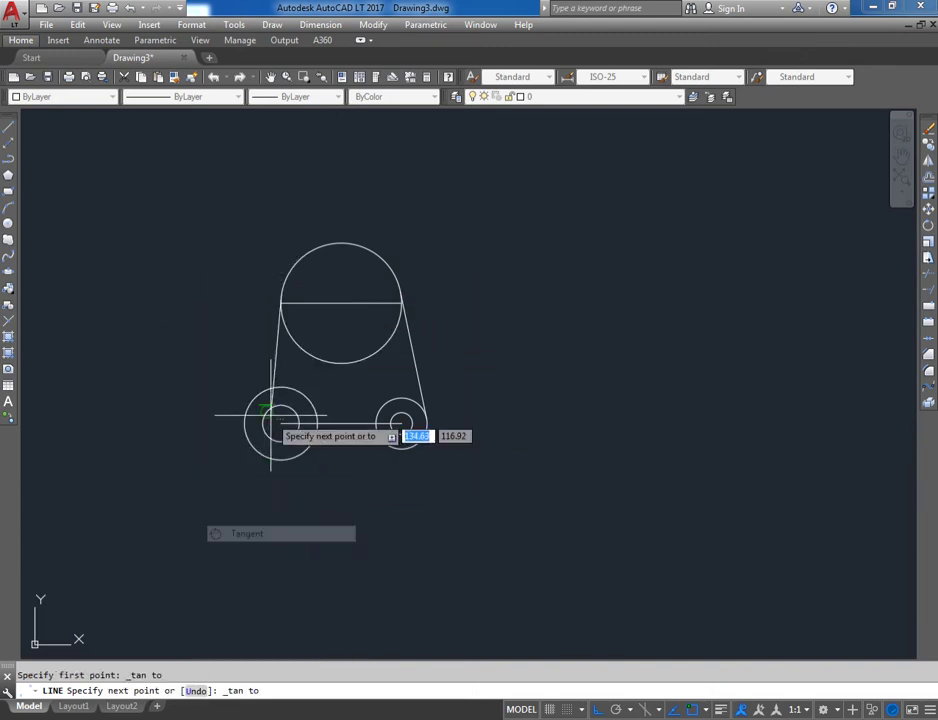
pyautogui.click(258, 389)
pyautogui.press('Return')
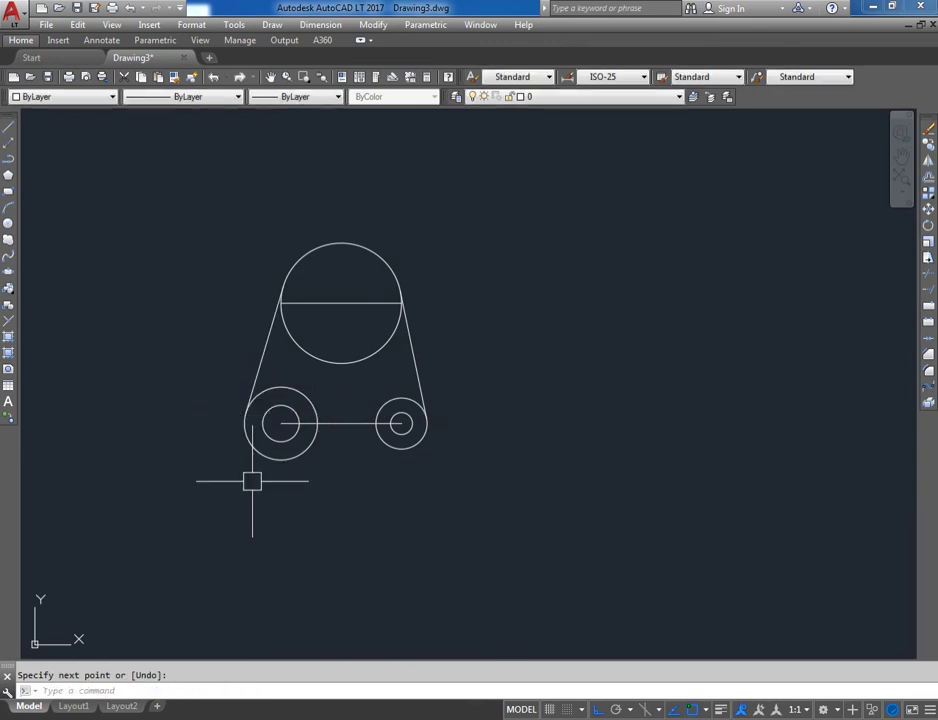
pyautogui.scroll(2, 260, 430)
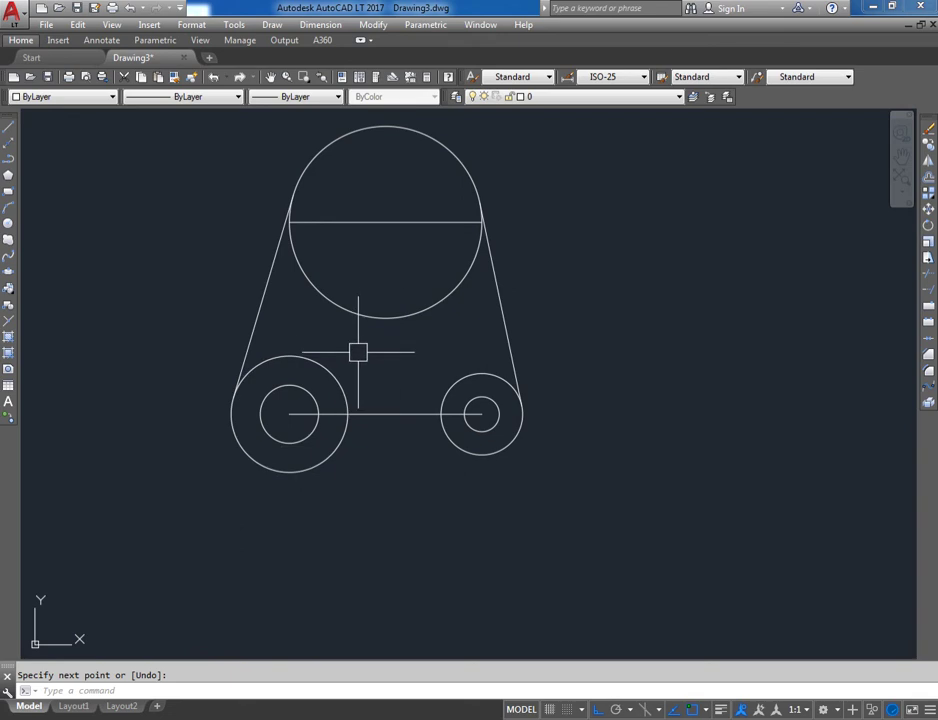
pyautogui.moveTo(415, 278); pyautogui.dragTo(386, 326, button='middle')
pyautogui.write('c')
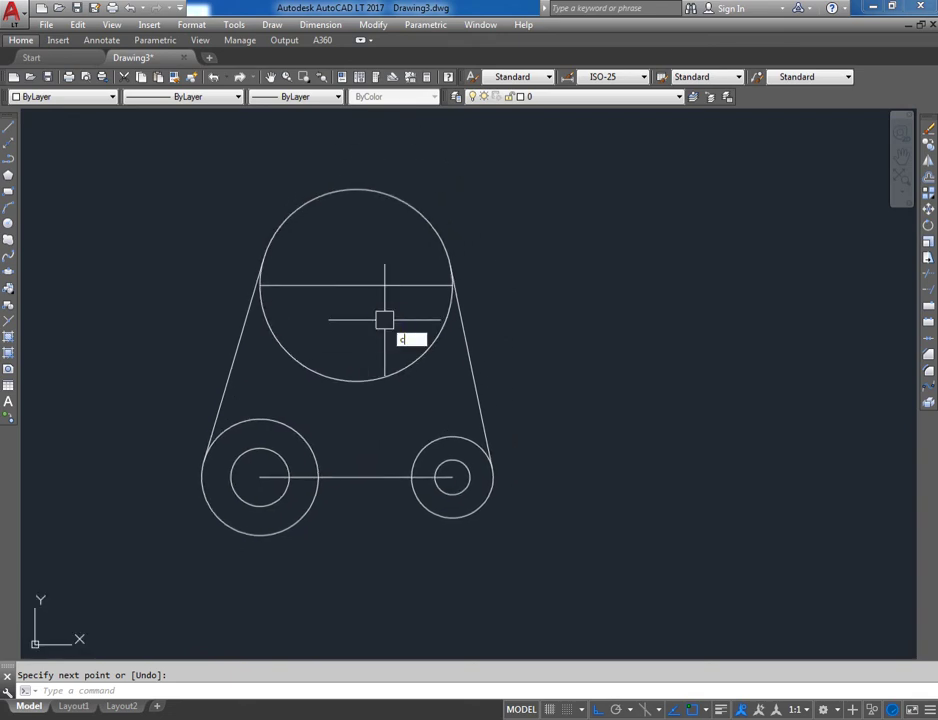
pyautogui.press('Return')
# Draw a diameter-46 bore concentric with the top circle.
pyautogui.click(355, 285)
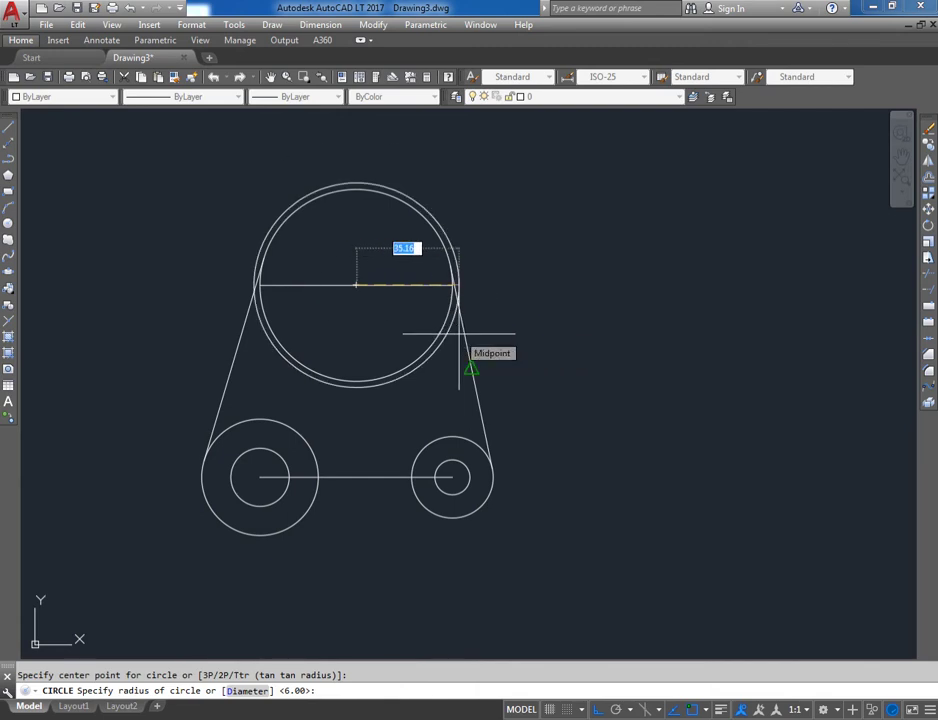
pyautogui.write('d')
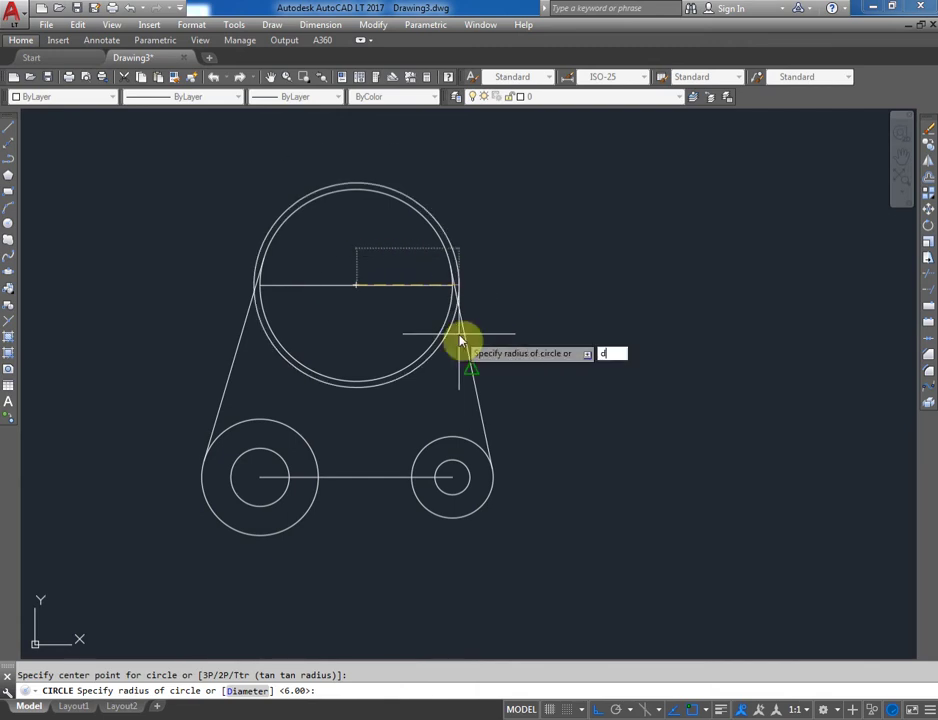
pyautogui.press('Return')
pyautogui.write('4')
pyautogui.press('Return')
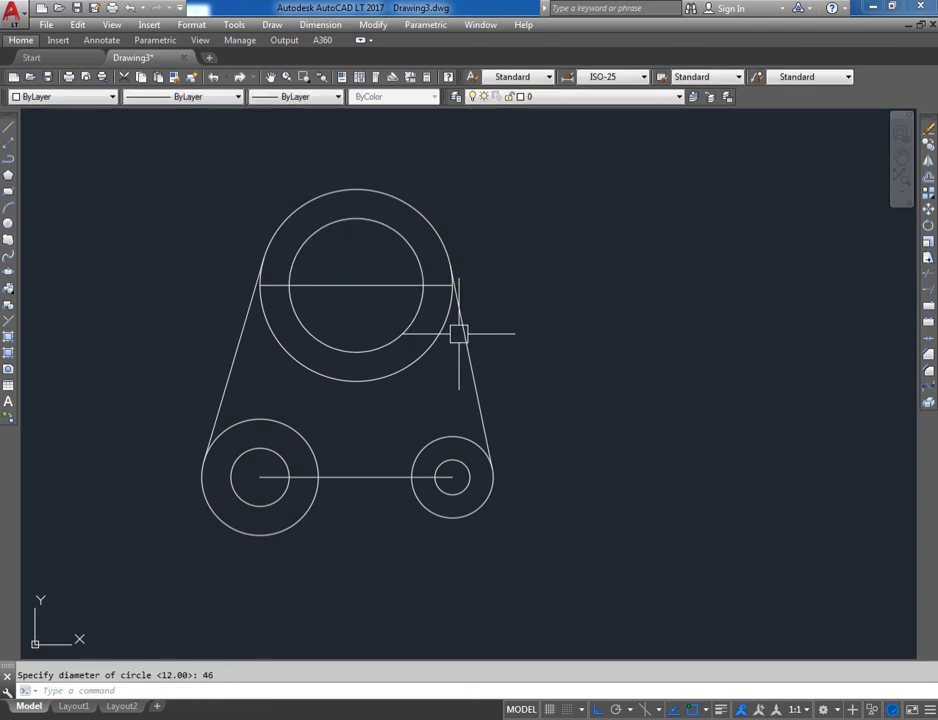
# Trim away the outer top circle's lower arc to leave a rounded top.
pyautogui.write('tr')
pyautogui.press('Return')
pyautogui.press('Return')
pyautogui.click(384, 373)
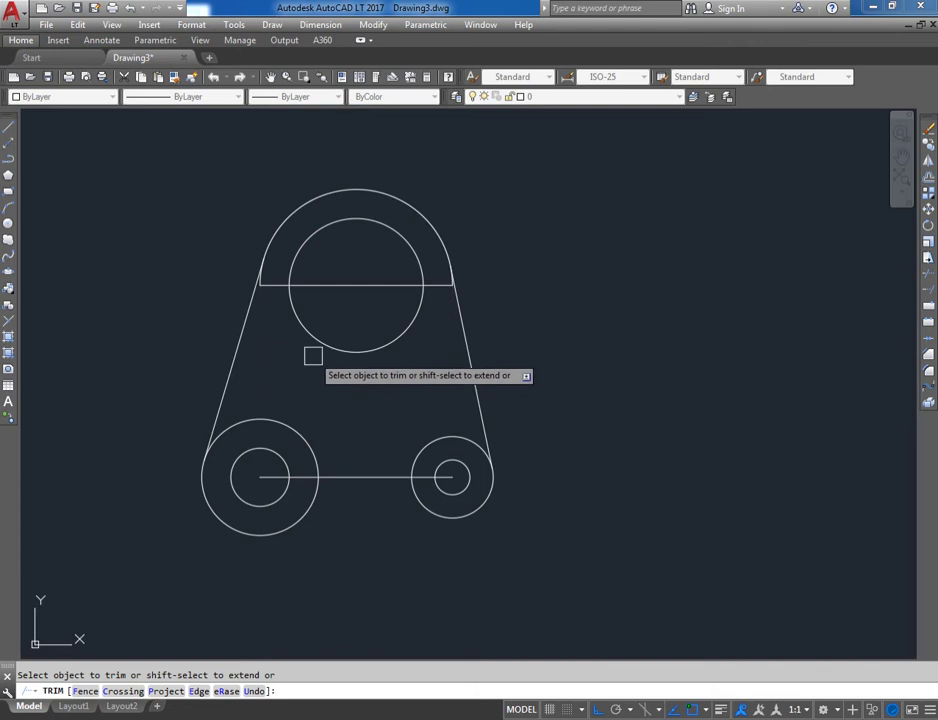
pyautogui.scroll(6, 270, 280)
pyautogui.scroll(2, 240, 300)
pyautogui.scroll(-7, 300, 335)
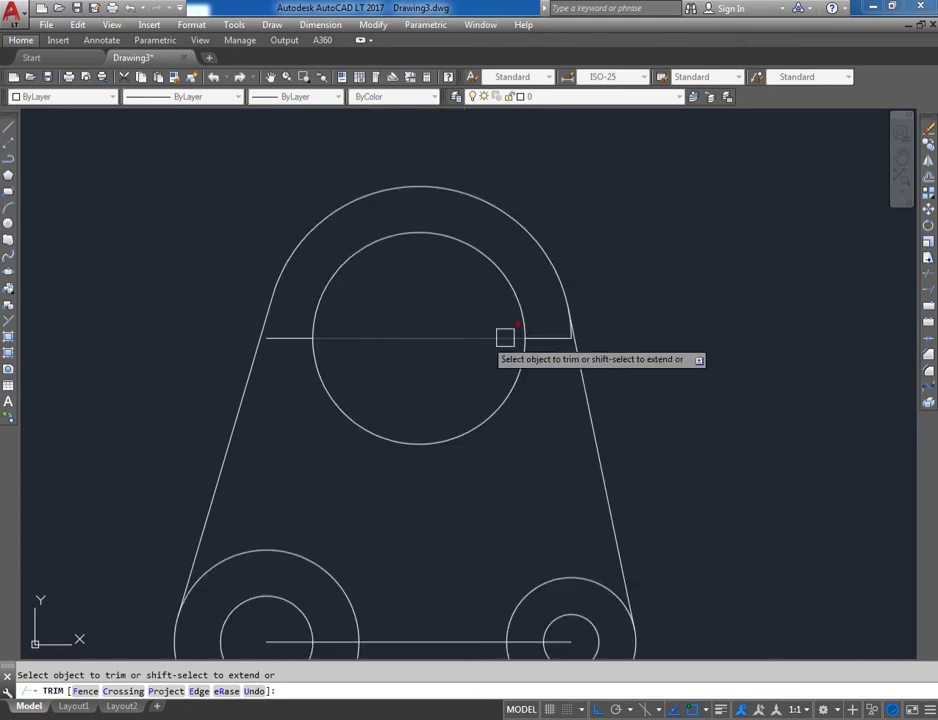
pyautogui.scroll(4, 505, 338)
pyautogui.scroll(6, 574, 336)
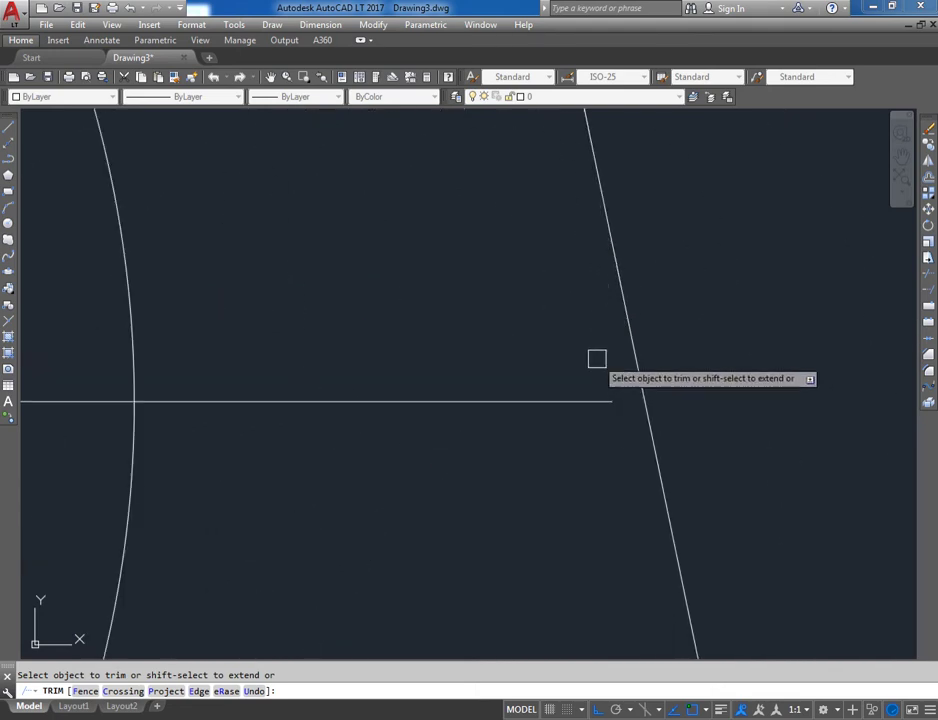
pyautogui.scroll(-5, 438, 371)
pyautogui.scroll(-2, 404, 371)
pyautogui.scroll(1, 442, 341)
pyautogui.scroll(1, 537, 419)
pyautogui.press('Return')
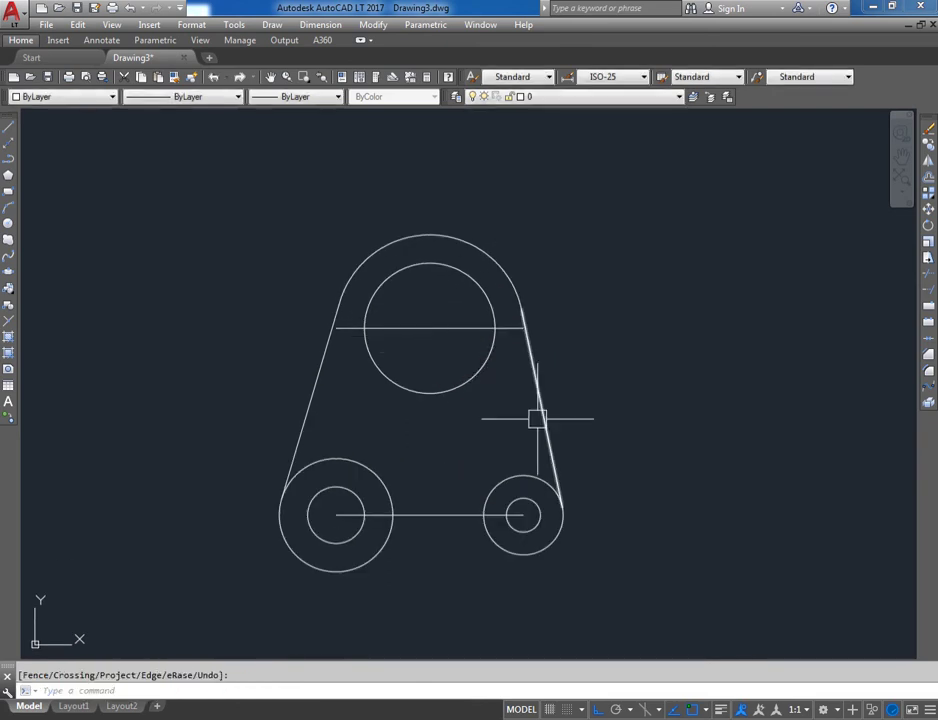
pyautogui.scroll(-1, 509, 379)
pyautogui.scroll(1, 431, 380)
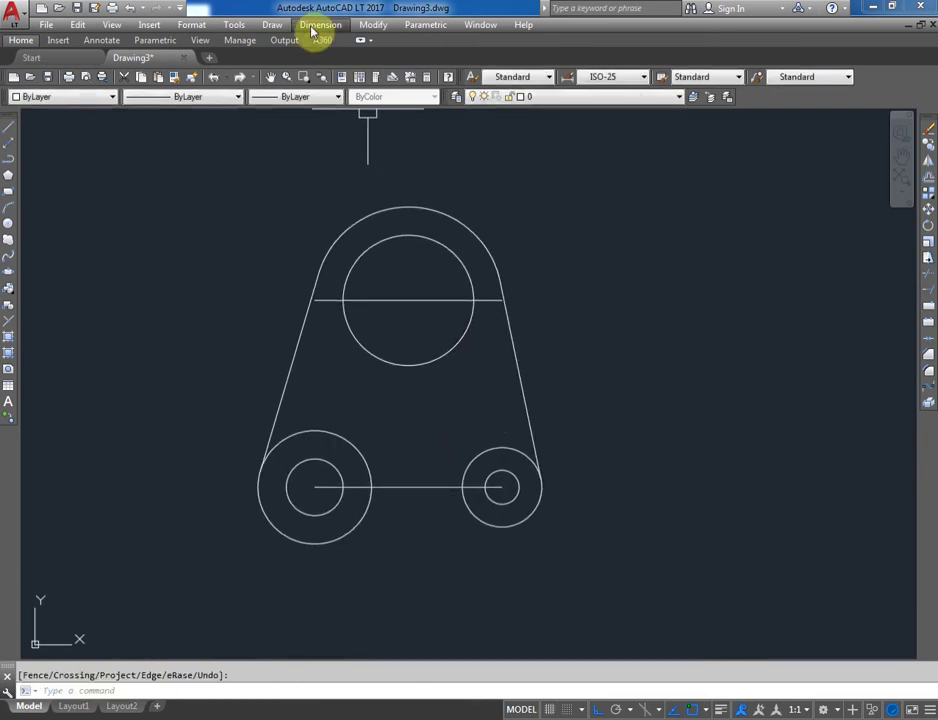
# Draw a radius-54 circle tangent to both pulley bosses.
pyautogui.click(275, 26)
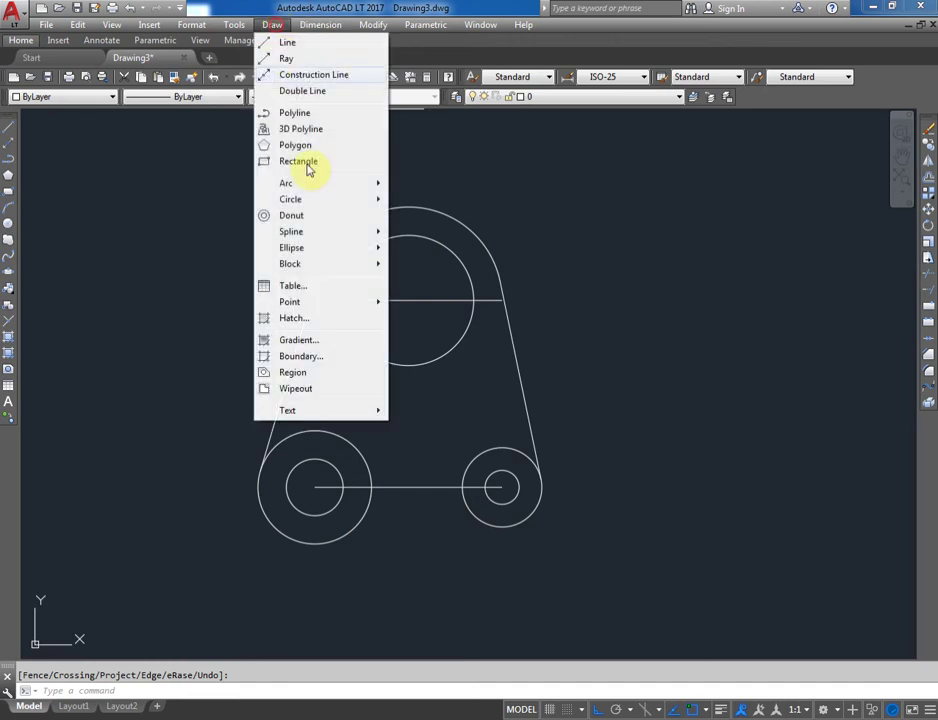
pyautogui.click(311, 201)
pyautogui.click(468, 277)
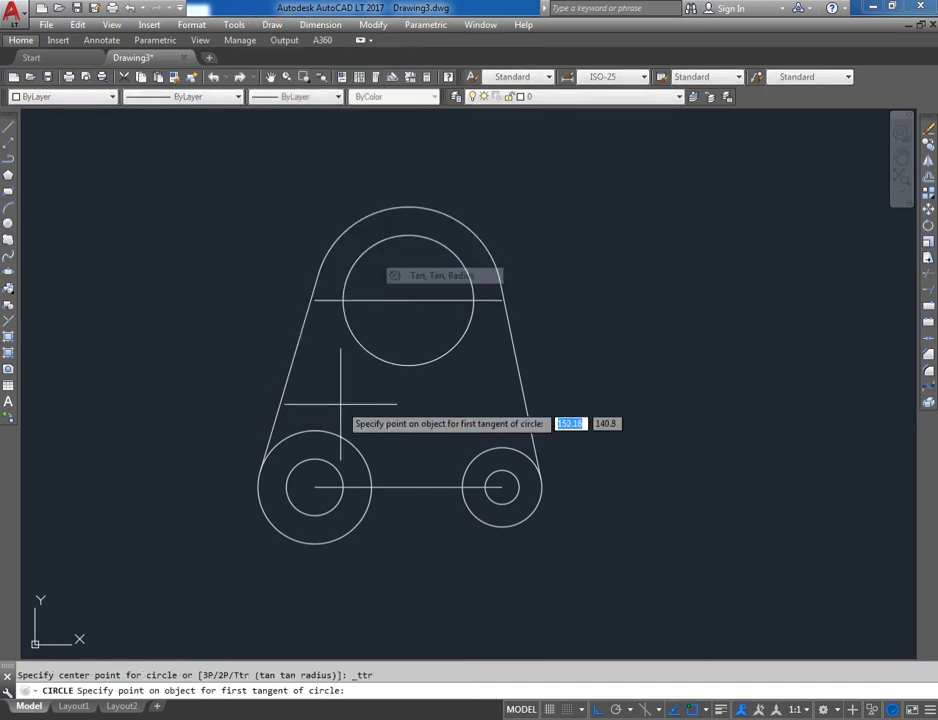
pyautogui.click(277, 440)
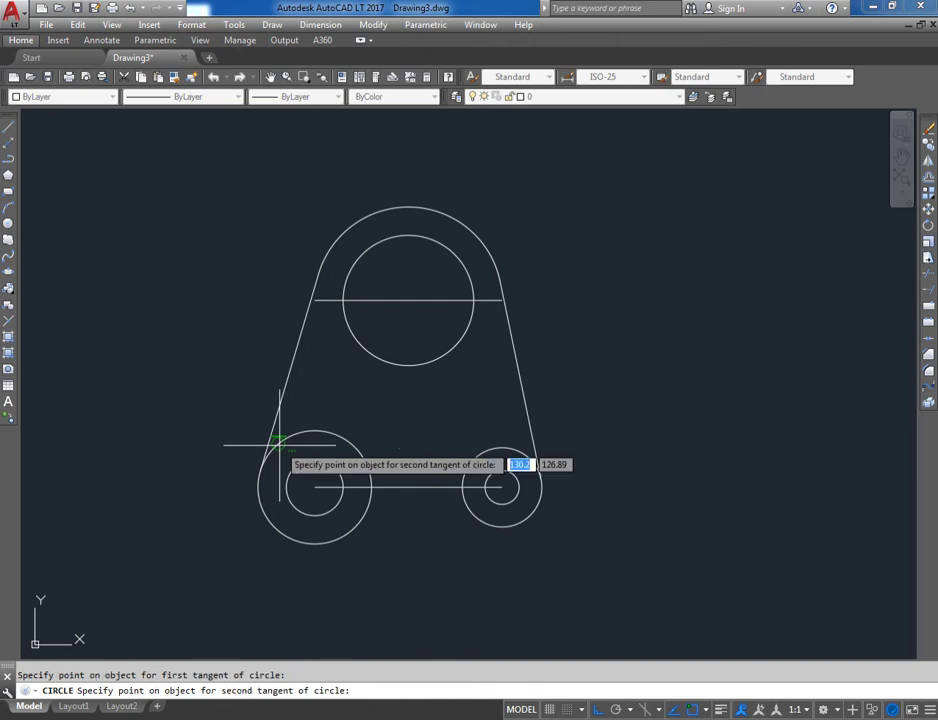
pyautogui.click(509, 447)
pyautogui.write('54')
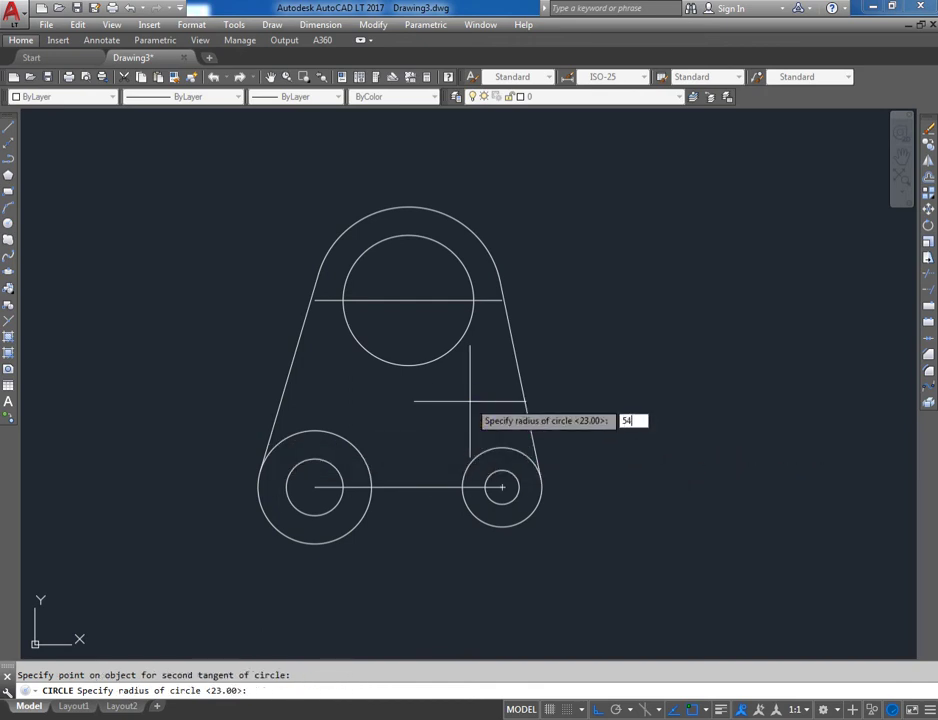
pyautogui.press('Return')
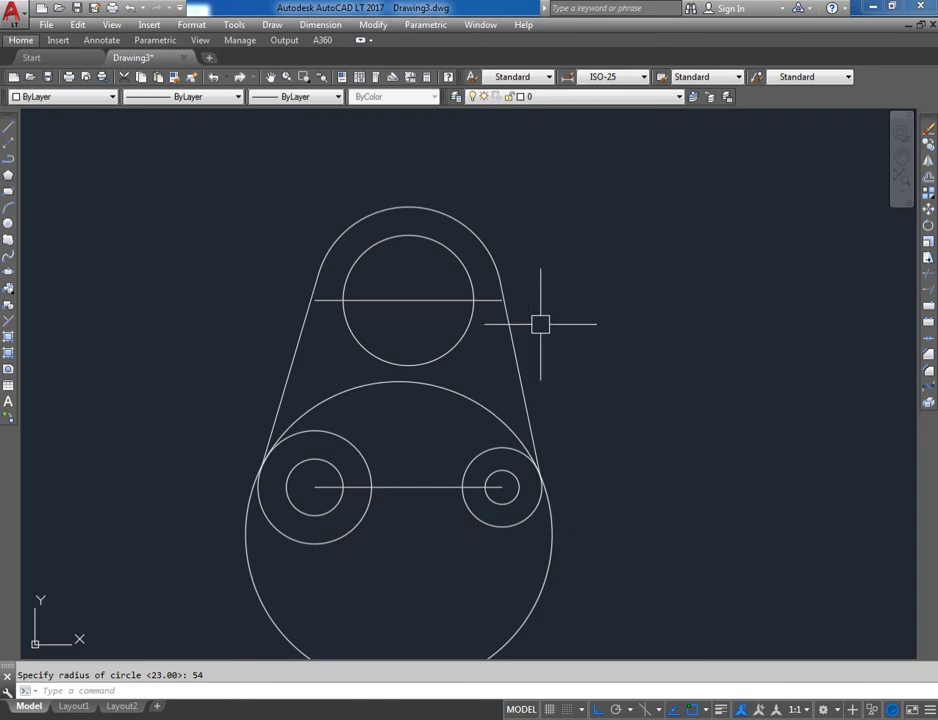
# Draw a second circle of radius 32 tangent to both bosses.
pyautogui.rightClick(552, 325)
pyautogui.click(603, 334)
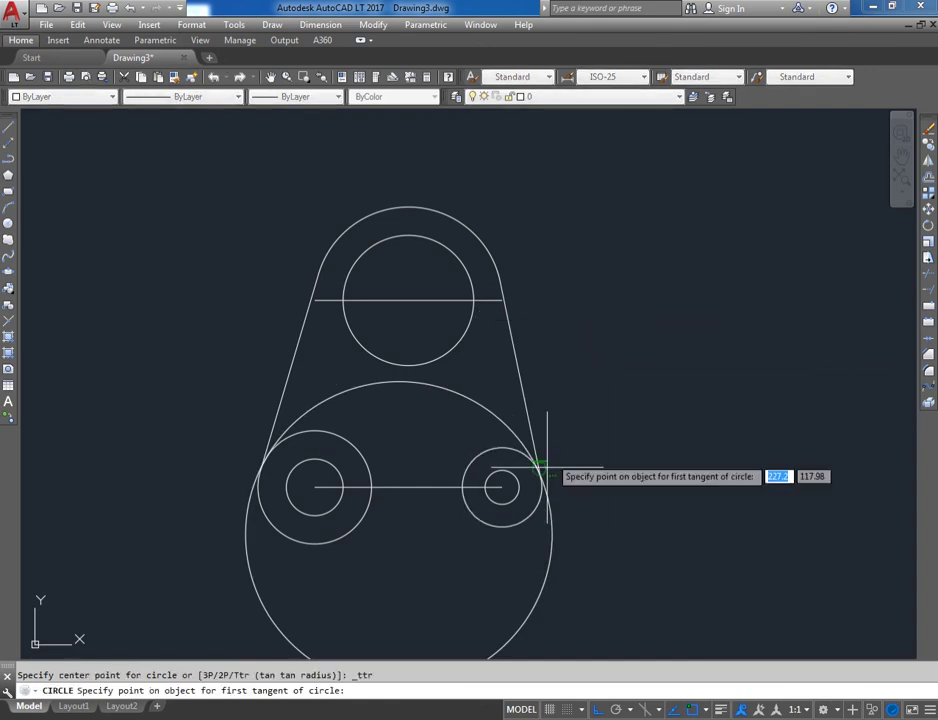
pyautogui.click(354, 537)
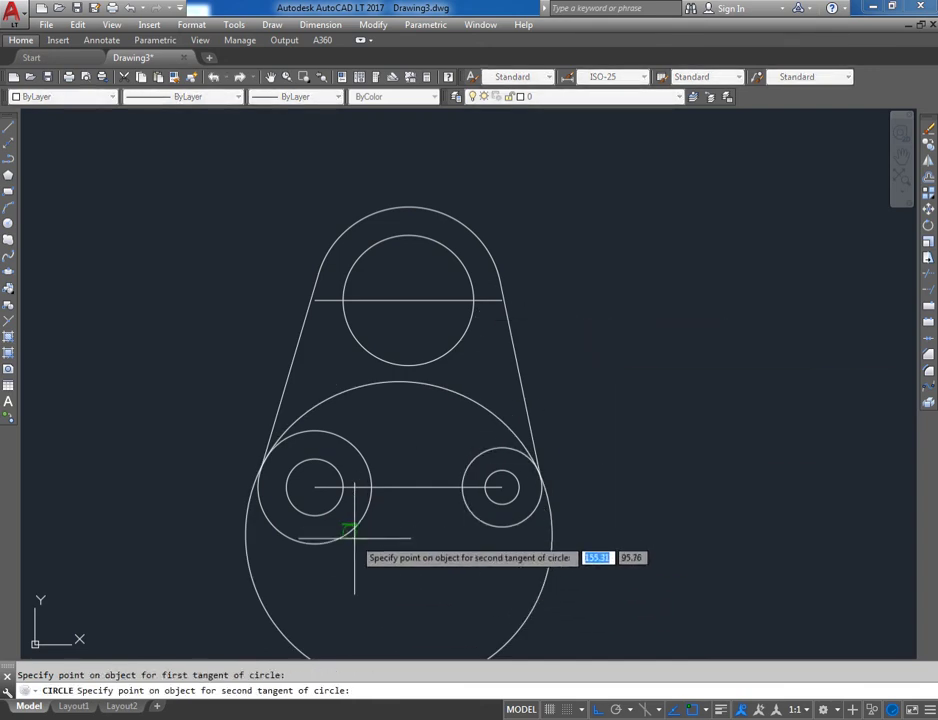
pyautogui.click(470, 519)
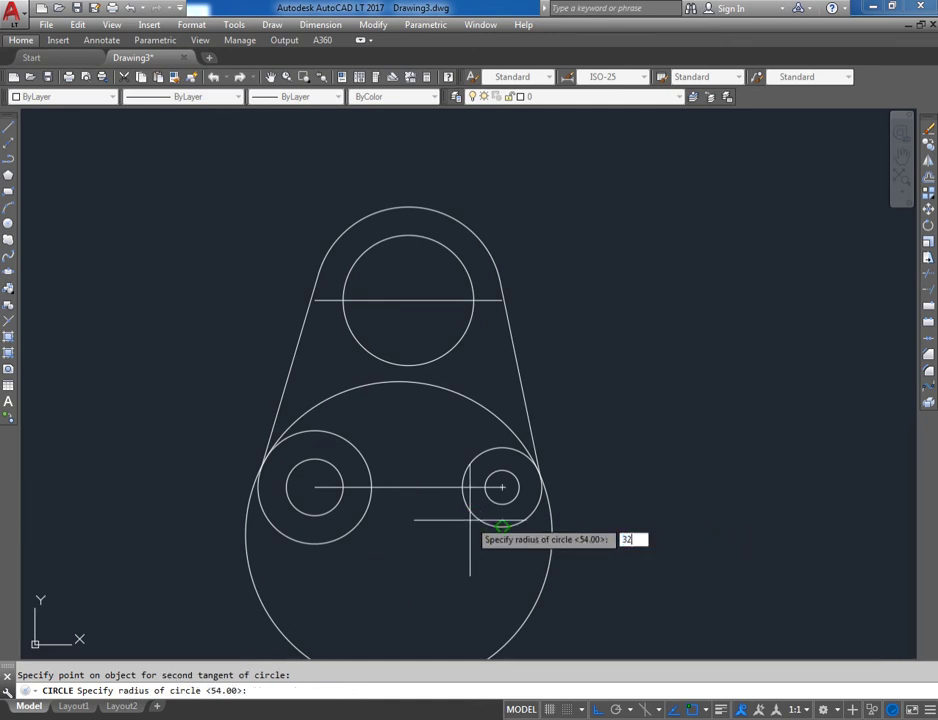
pyautogui.write('32')
pyautogui.press('Return')
# Trim both tangent circles against the boss circles, leaving arcs between the bosses.
pyautogui.moveTo(413, 427); pyautogui.dragTo(382, 349, button='middle')
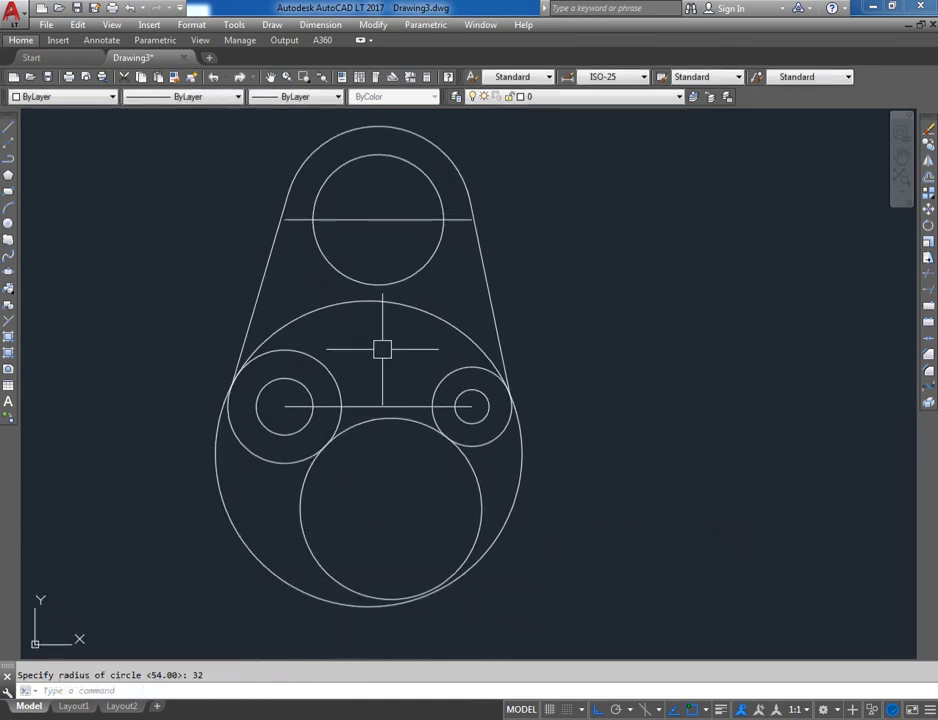
pyautogui.click(405, 342)
pyautogui.write('TR')
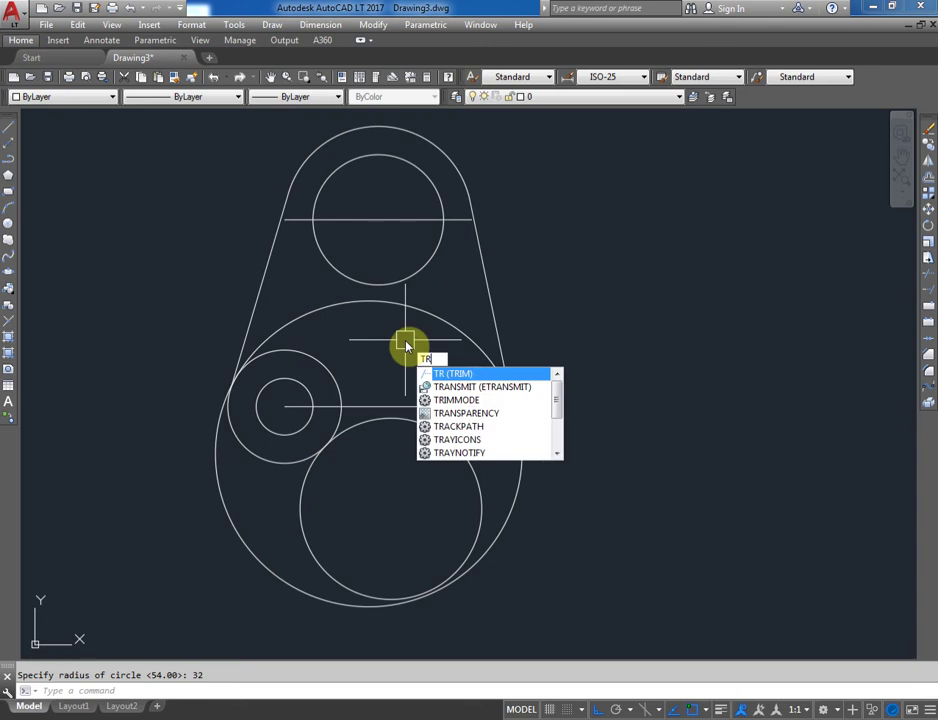
pyautogui.press('Return')
pyautogui.click(303, 365)
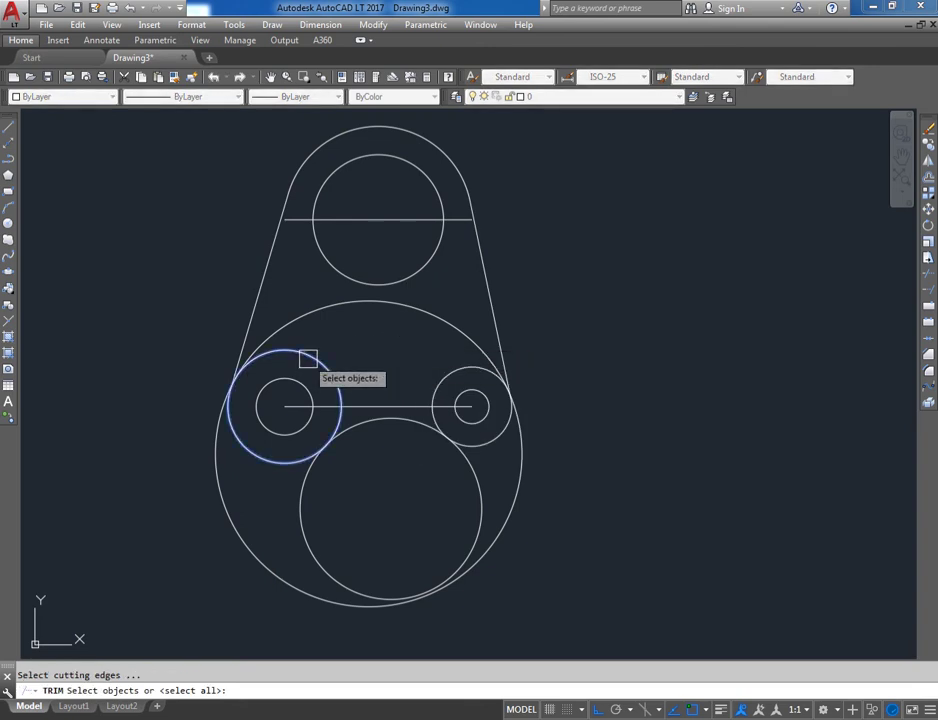
pyautogui.click(450, 378)
pyautogui.press('Return')
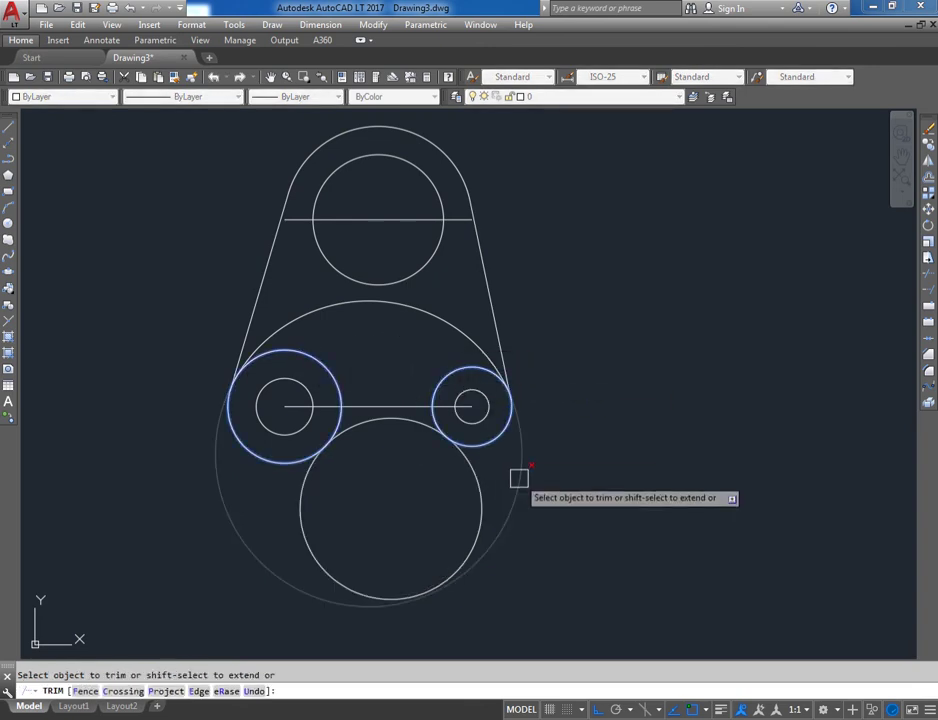
pyautogui.click(516, 478)
pyautogui.click(475, 487)
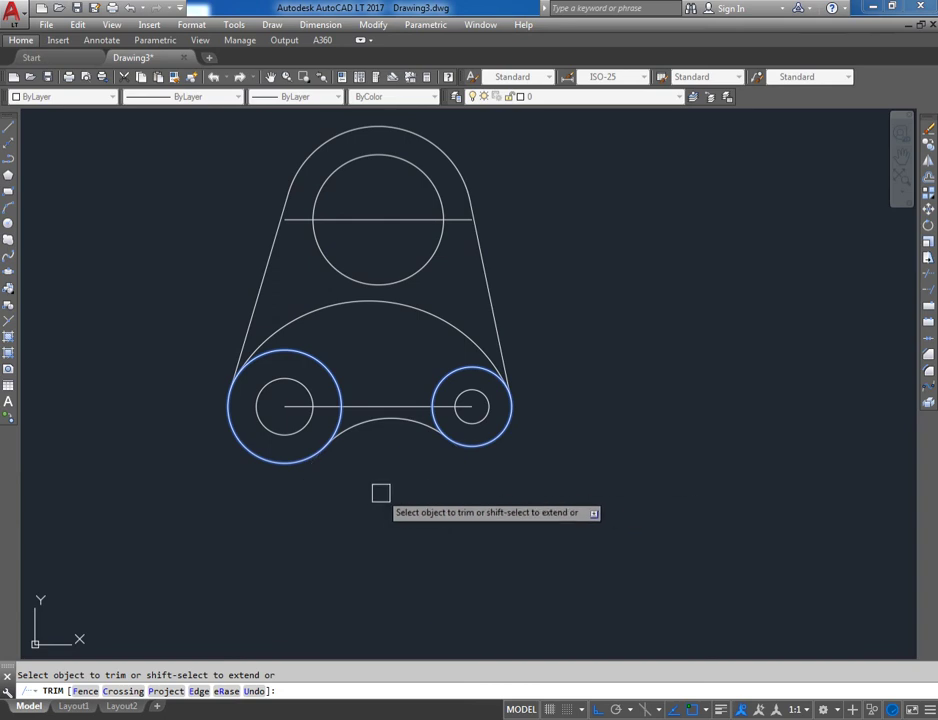
pyautogui.press('Return')
pyautogui.moveTo(533, 310); pyautogui.dragTo(515, 401, button='middle')
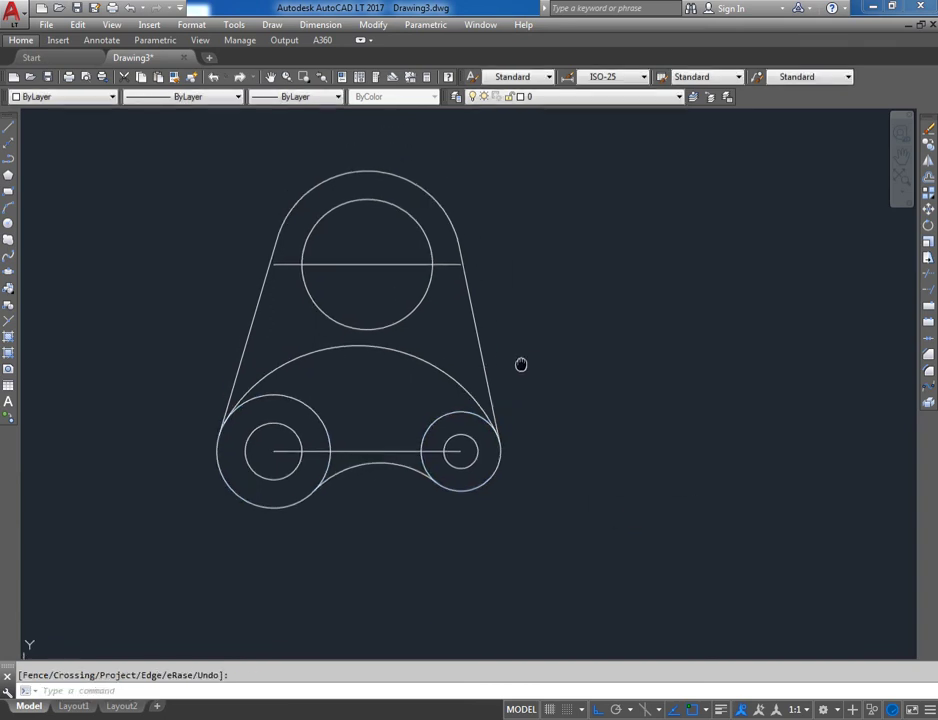
# Draw a radius-4 hole circle at the upper circle's bottom point.
pyautogui.scroll(2, 360, 360)
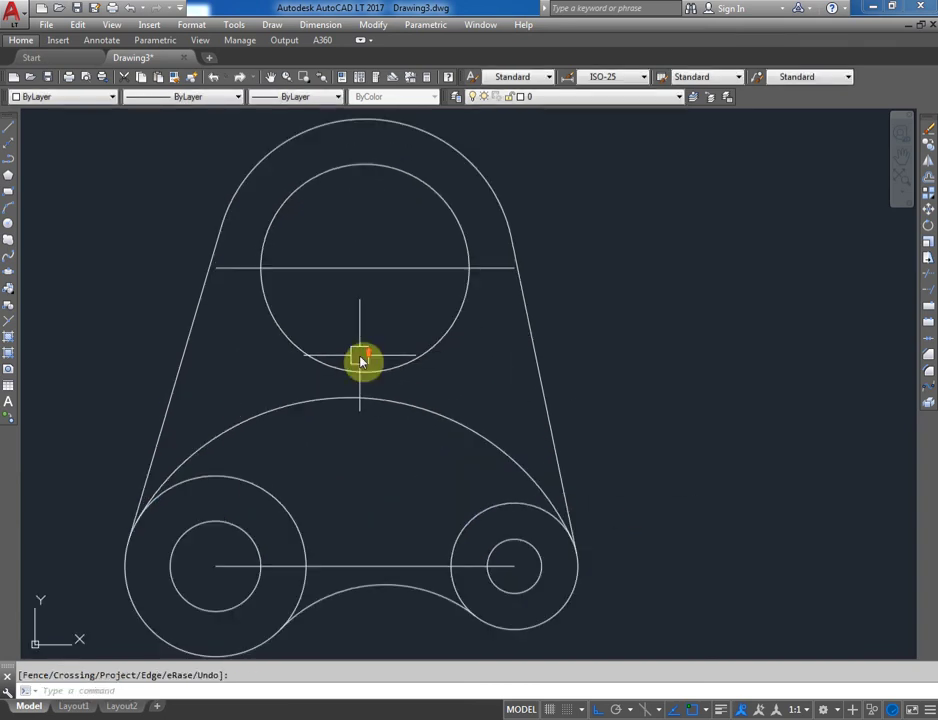
pyautogui.write('c')
pyautogui.press('Return')
pyautogui.click(364, 371)
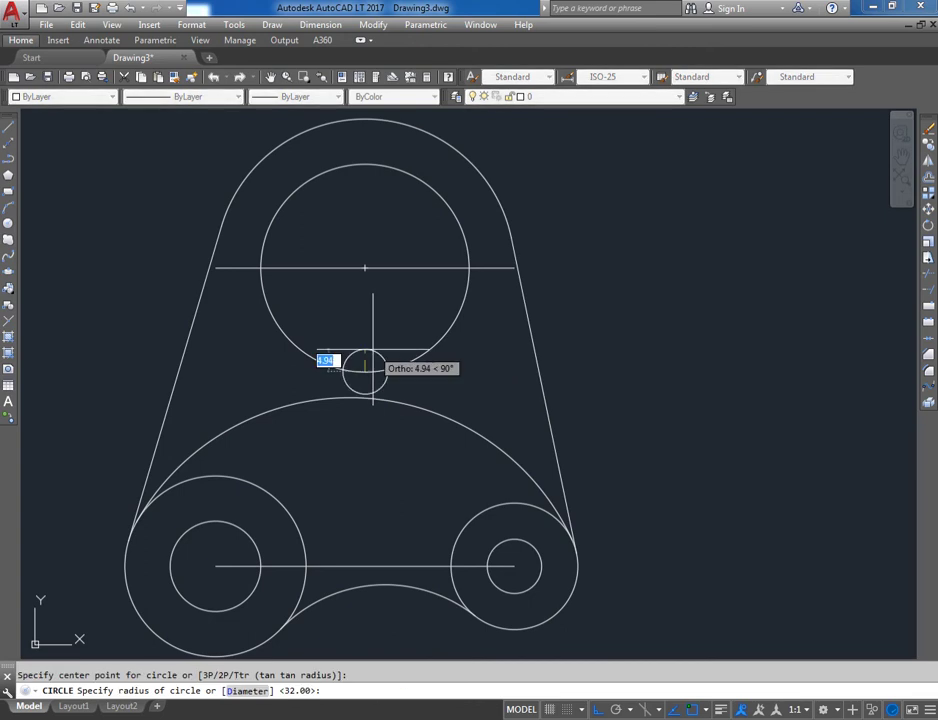
pyautogui.write('4')
pyautogui.press('Return')
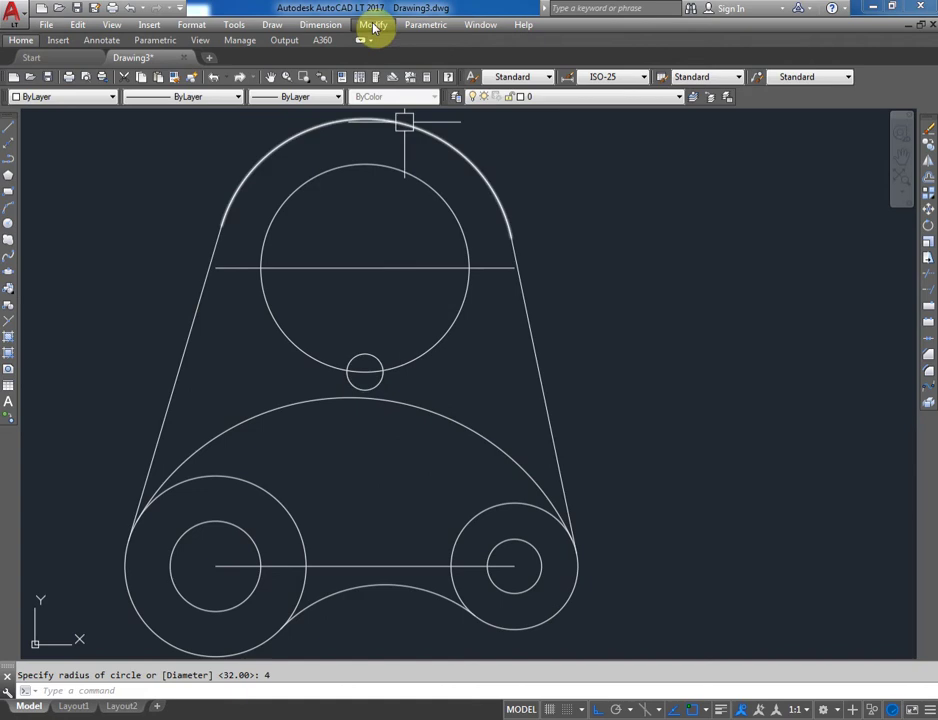
# Polar-array the hole into 8 items around the upper circle's centre.
pyautogui.click(373, 24)
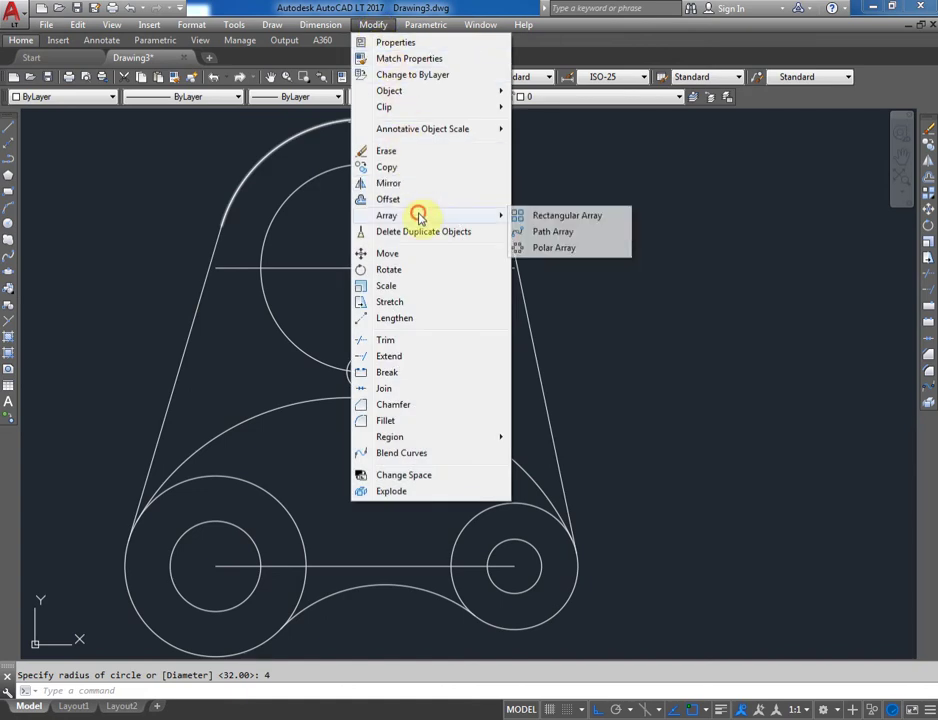
pyautogui.moveTo(387, 215)
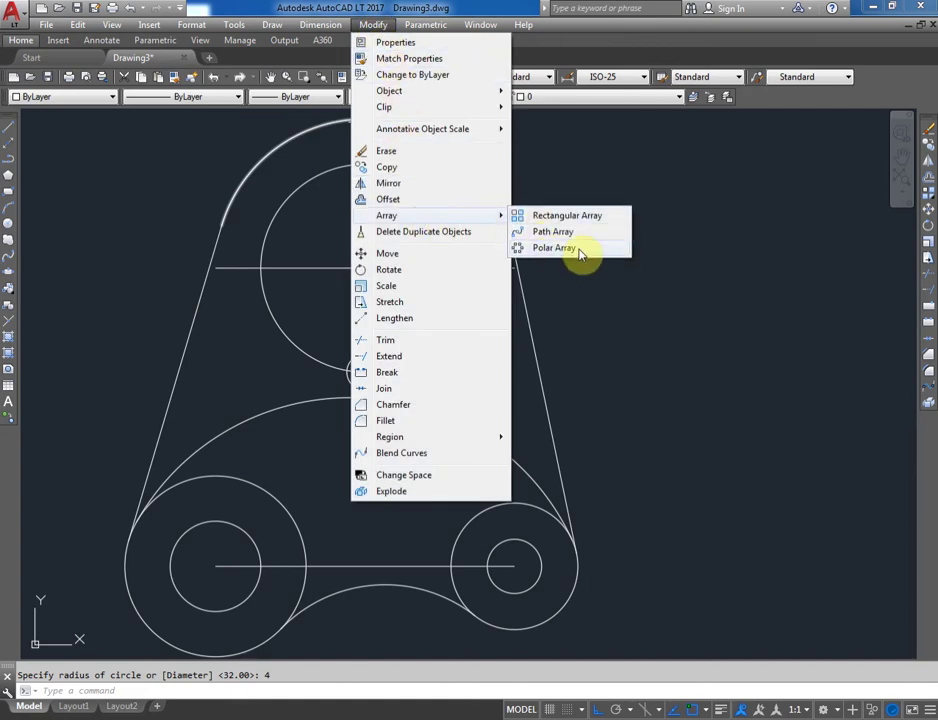
pyautogui.click(581, 248)
pyautogui.click(362, 356)
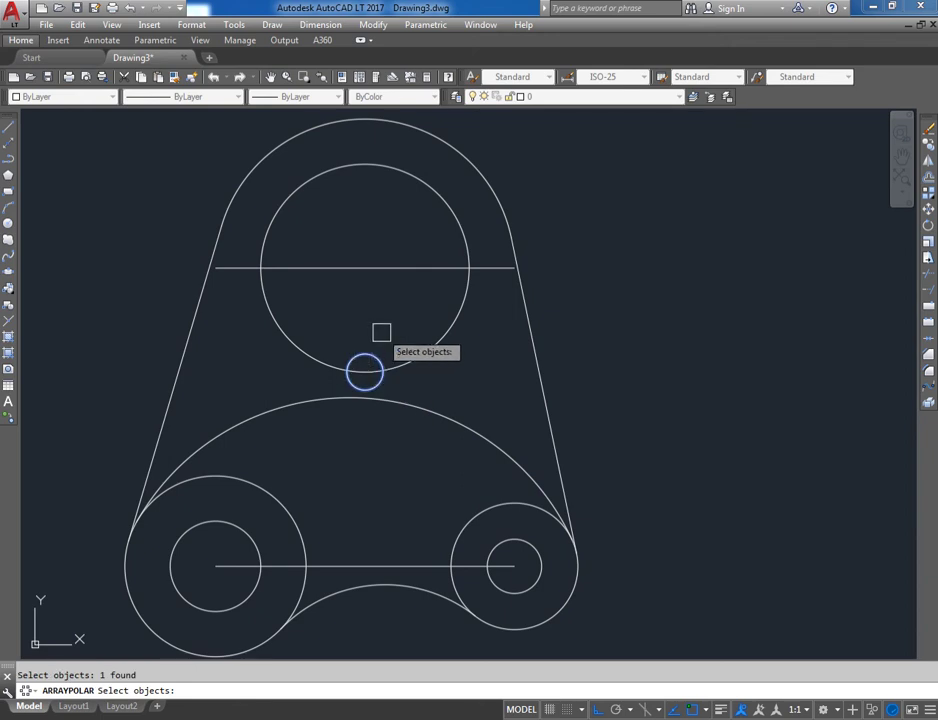
pyautogui.press('Return')
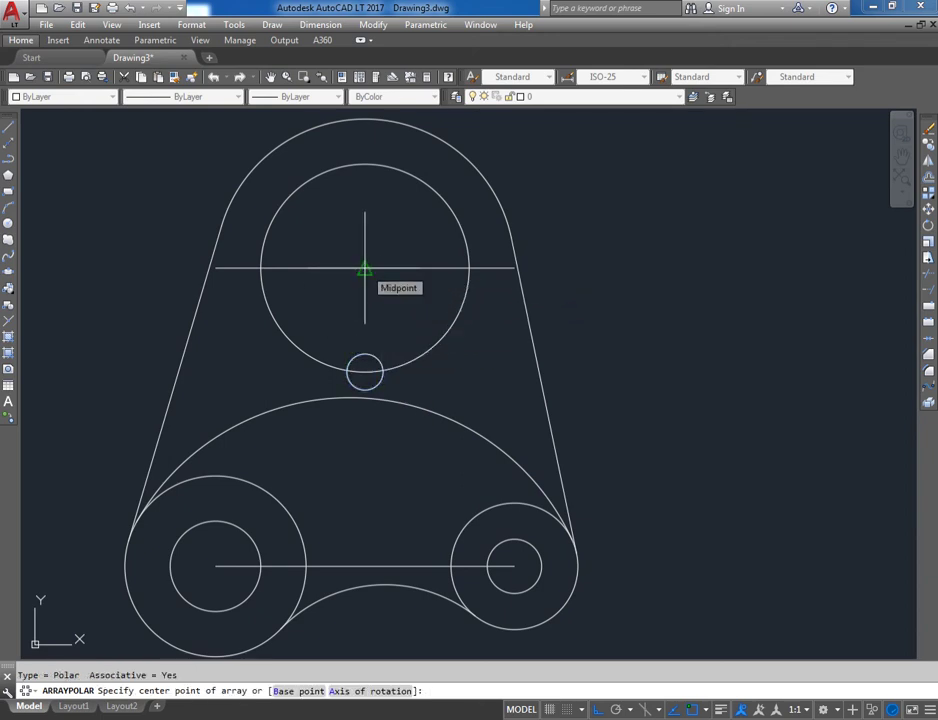
pyautogui.click(364, 268)
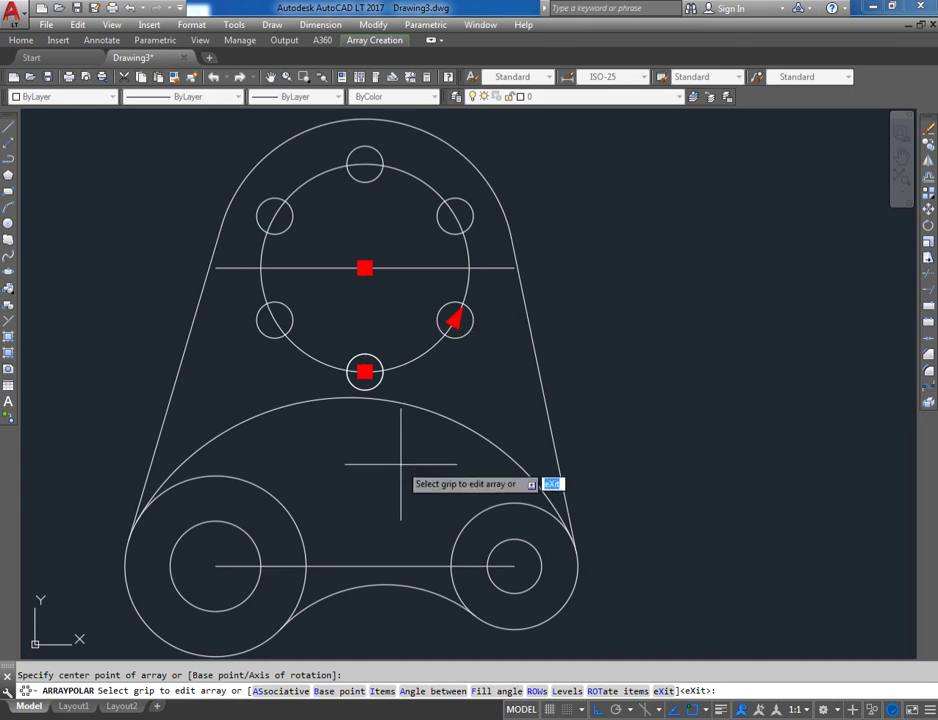
pyautogui.click(383, 691)
pyautogui.write('8')
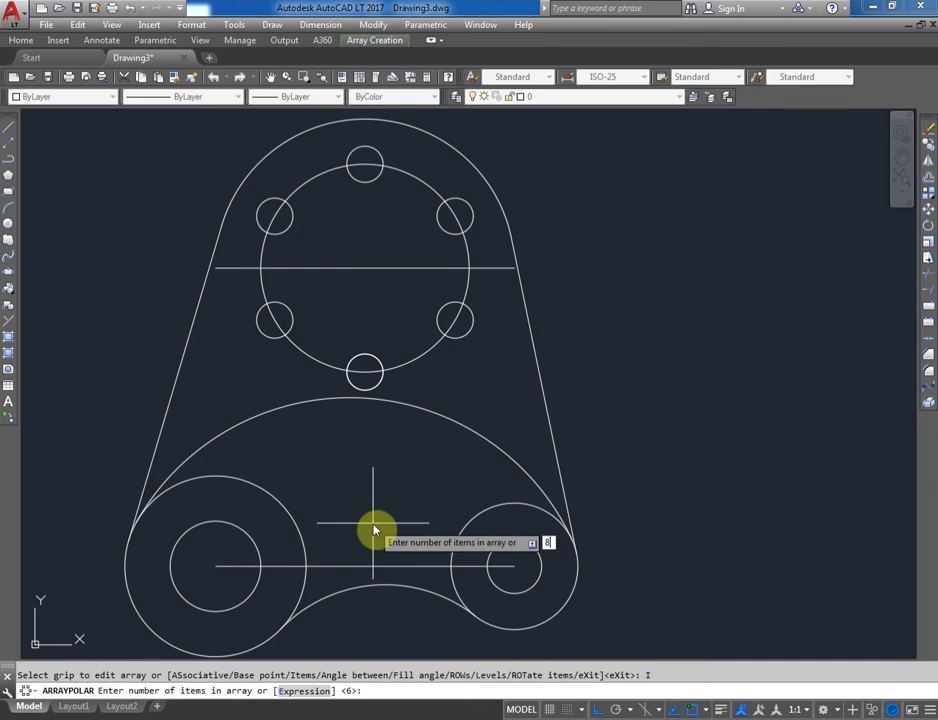
pyautogui.press('Return')
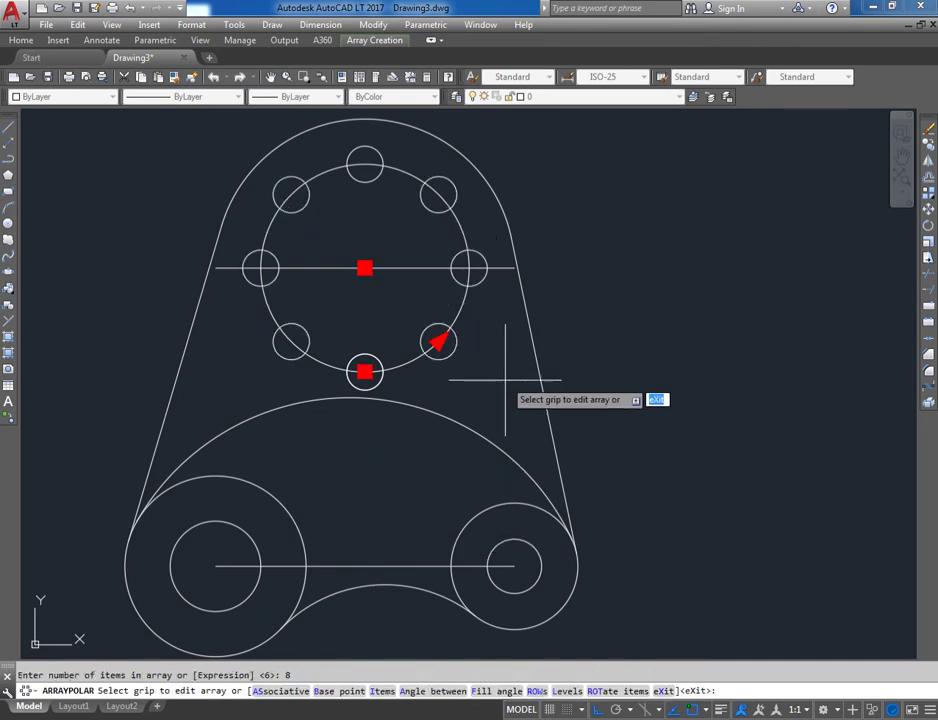
pyautogui.press('Return')
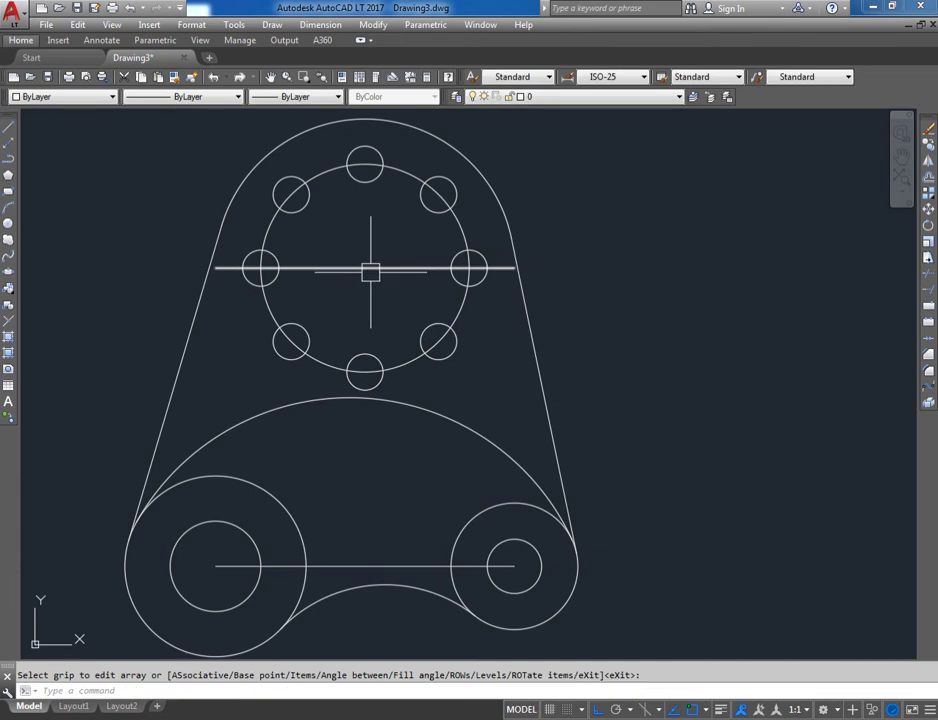
# Draw a 20-diameter bore circle at the hole ring's centre.
pyautogui.write('c')
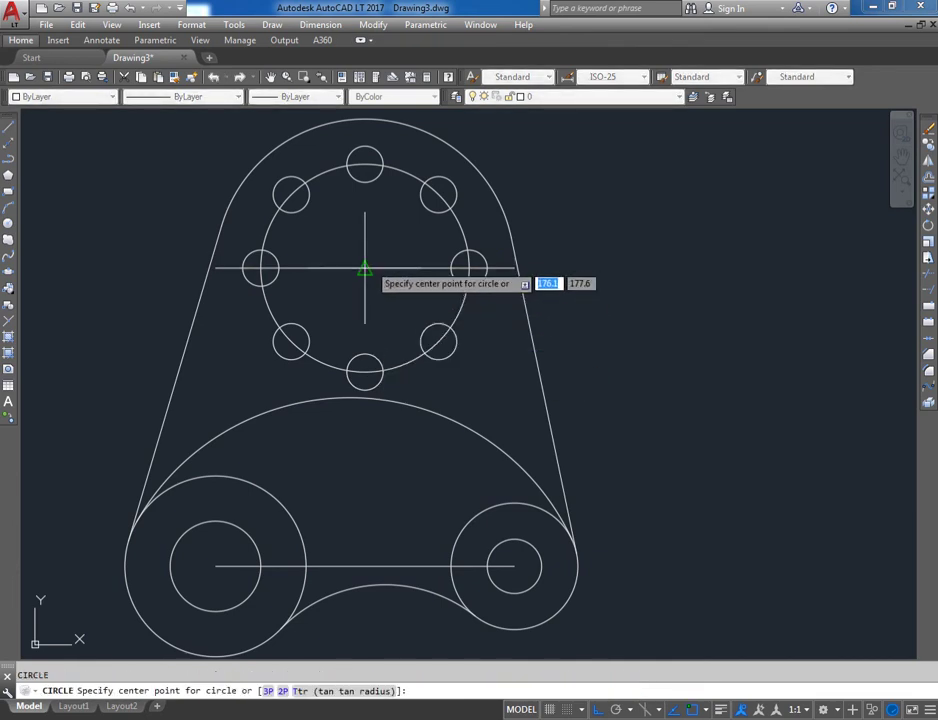
pyautogui.click(365, 267)
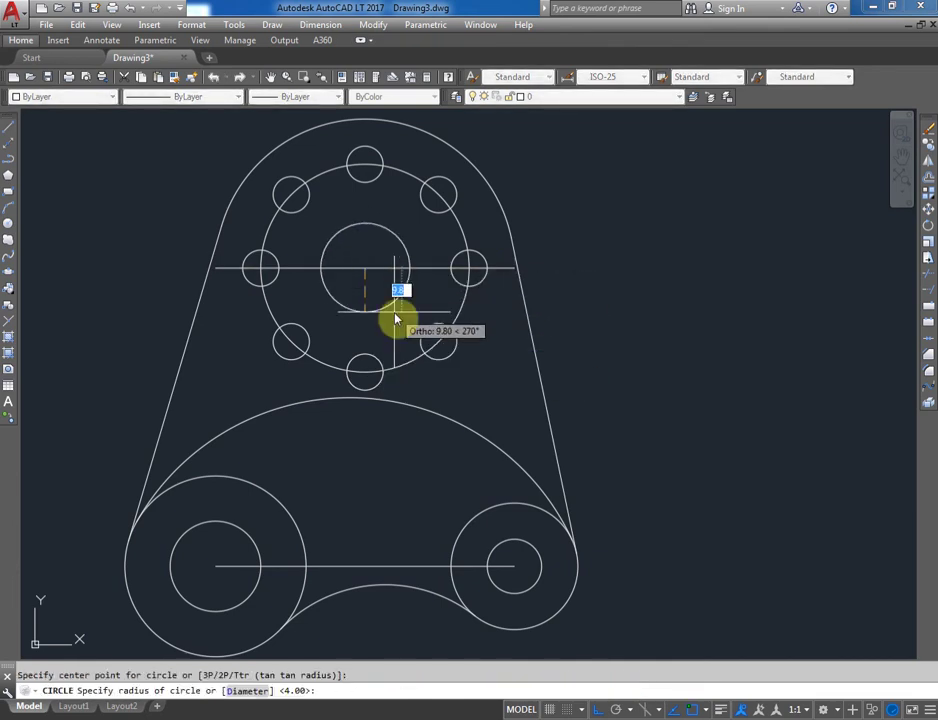
pyautogui.write('d')
pyautogui.press('Return')
pyautogui.write('0')
pyautogui.press('Return')
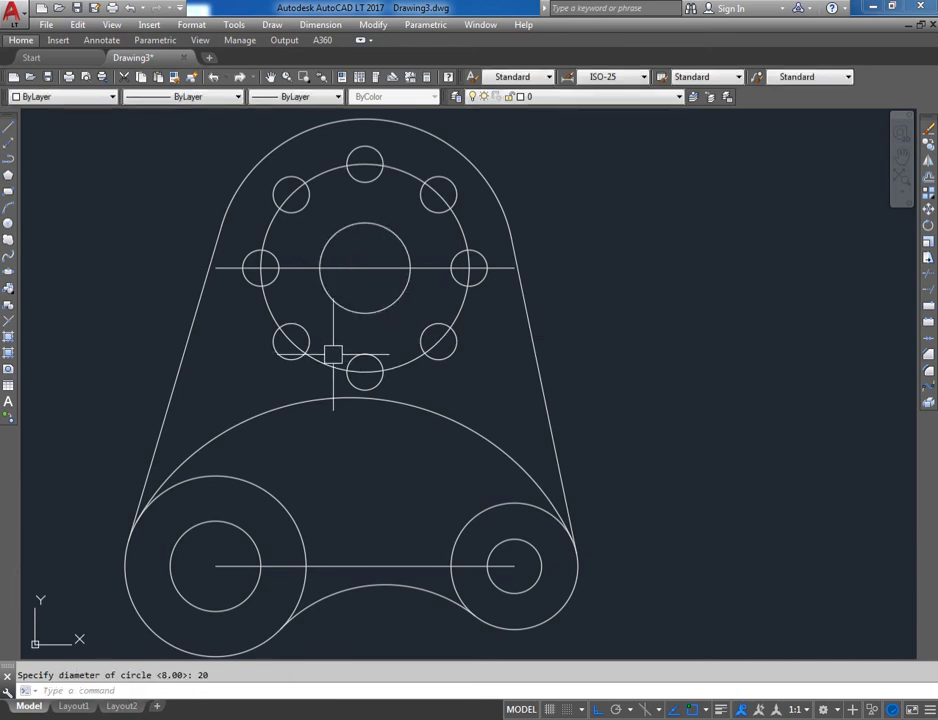
# Delete the horizontal lines through the pulley bosses and through the hole ring.
pyautogui.moveTo(393, 478); pyautogui.dragTo(451, 416, button='middle')
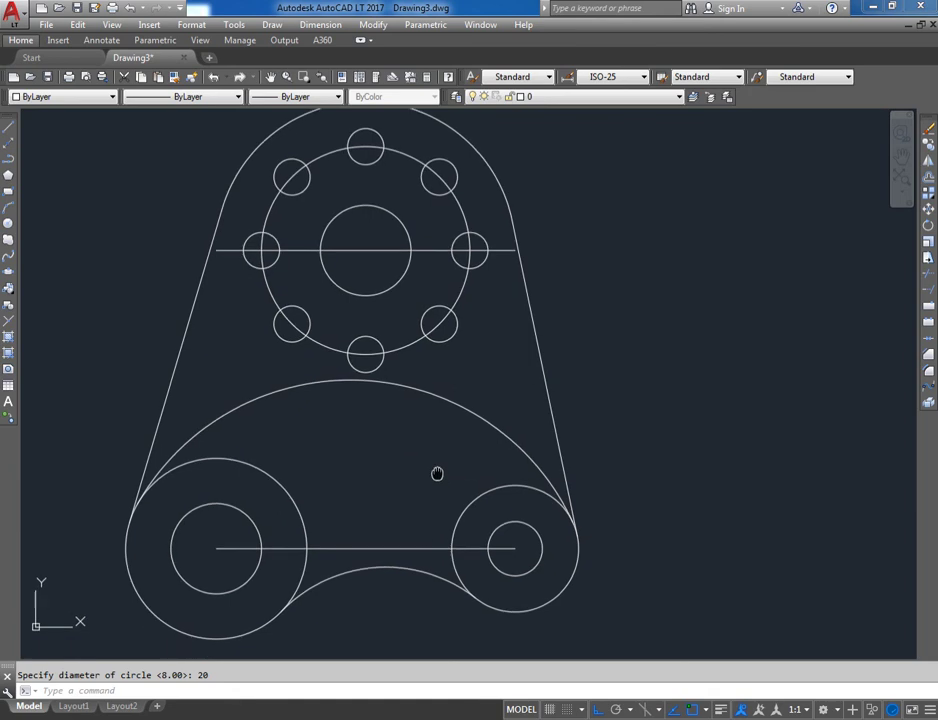
pyautogui.scroll(-2, 332, 418)
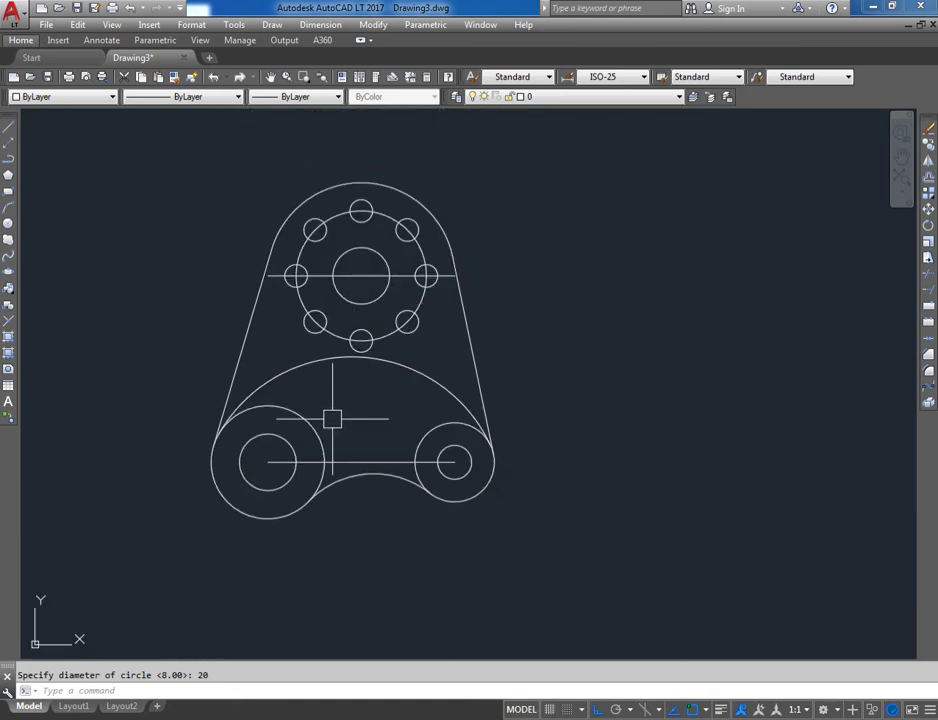
pyautogui.click(380, 462)
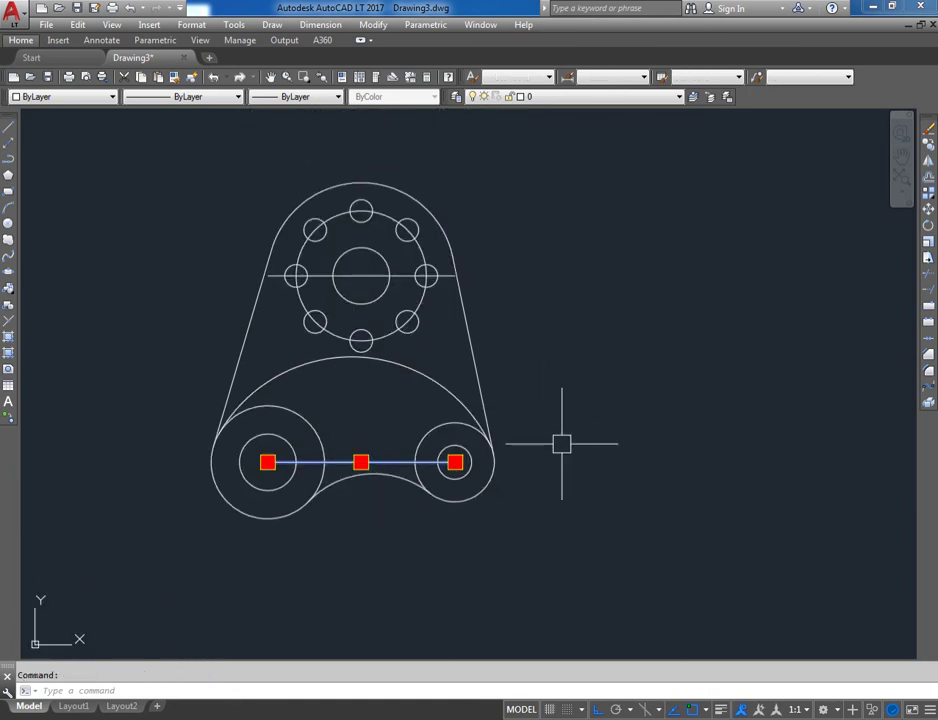
pyautogui.press('Delete')
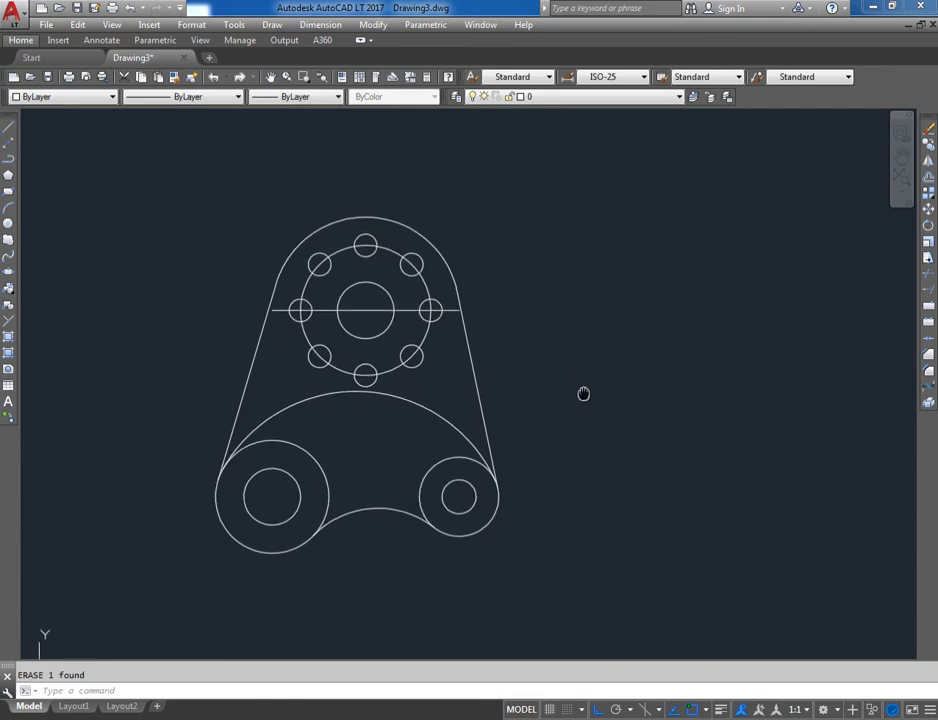
pyautogui.scroll(3, 389, 329)
pyautogui.click(387, 326)
pyautogui.press('Delete')
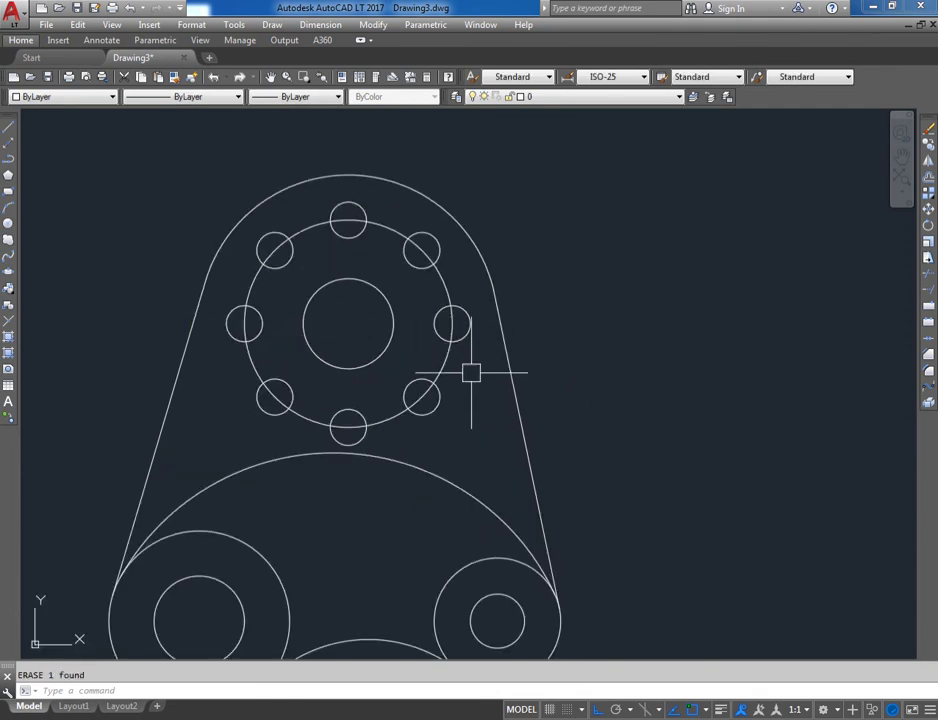
pyautogui.scroll(-2, 468, 452)
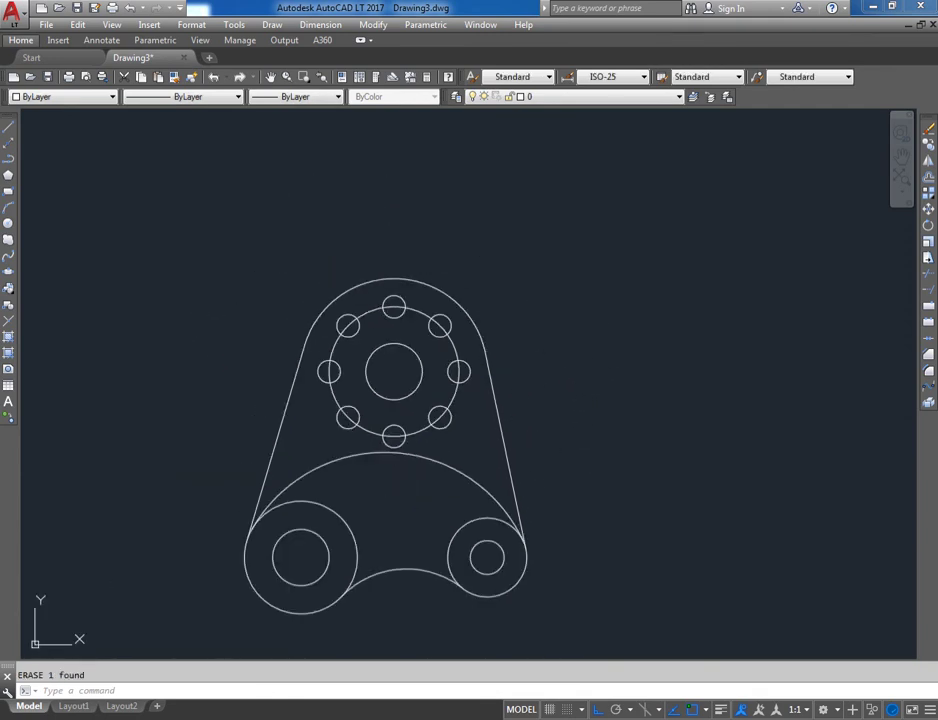
pyautogui.moveTo(570, 445); pyautogui.dragTo(567, 390, button='middle')
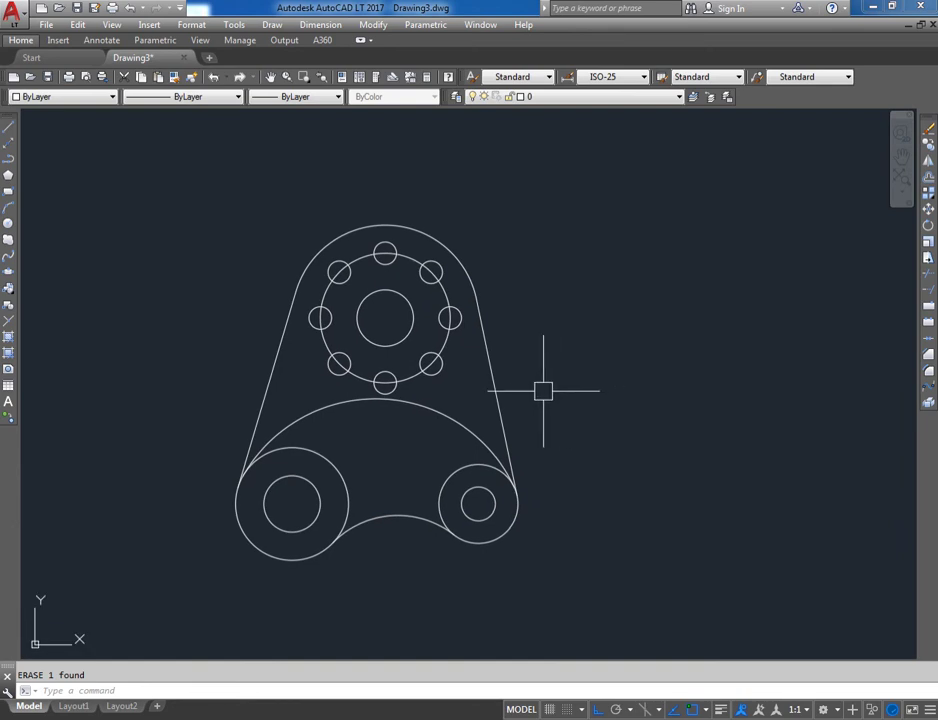
# Draw a large construction circle centred on the hole ring.
pyautogui.write('l')
pyautogui.press('Return')
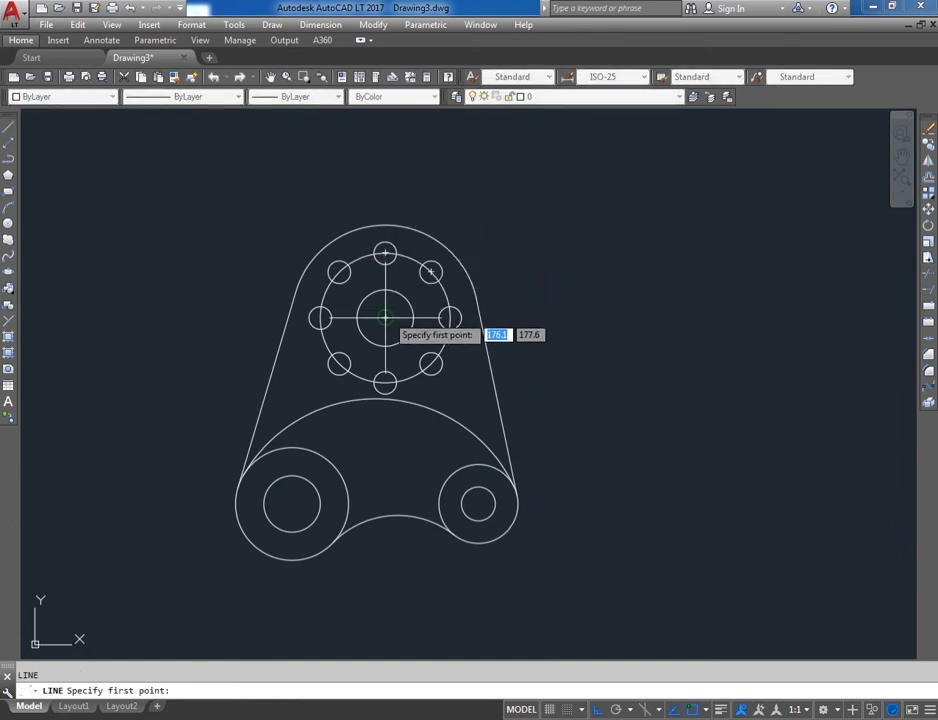
pyautogui.click(385, 318)
pyautogui.press('Escape')
pyautogui.write('c')
pyautogui.press('Return')
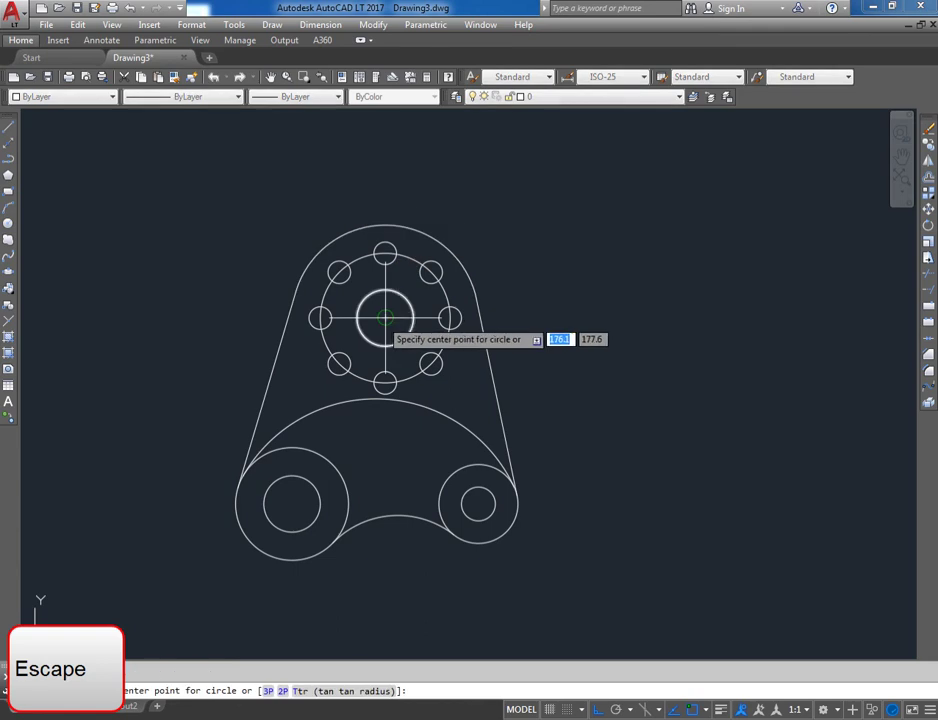
pyautogui.click(385, 318)
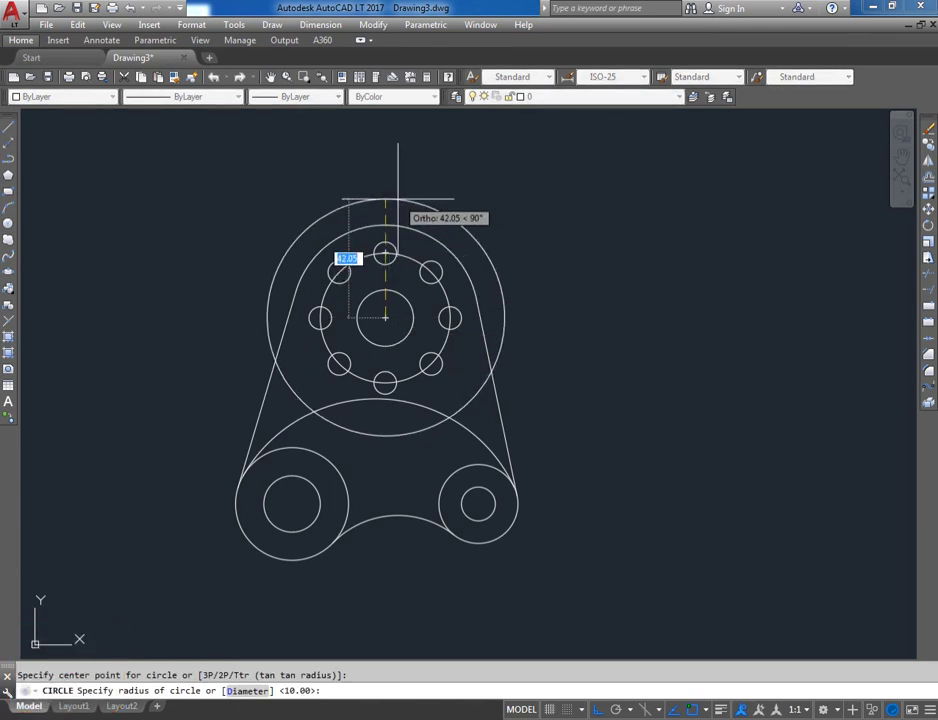
pyautogui.click(397, 197)
# Draw a vertical line from the large circle's top point to below the bracket.
pyautogui.write('l')
pyautogui.press('Return')
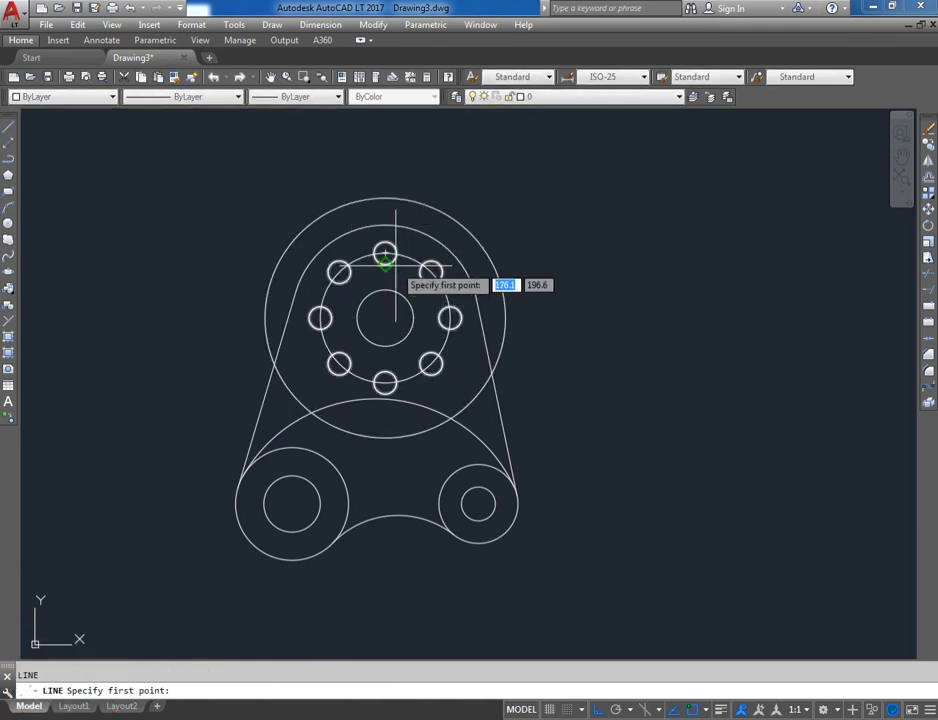
pyautogui.click(385, 198)
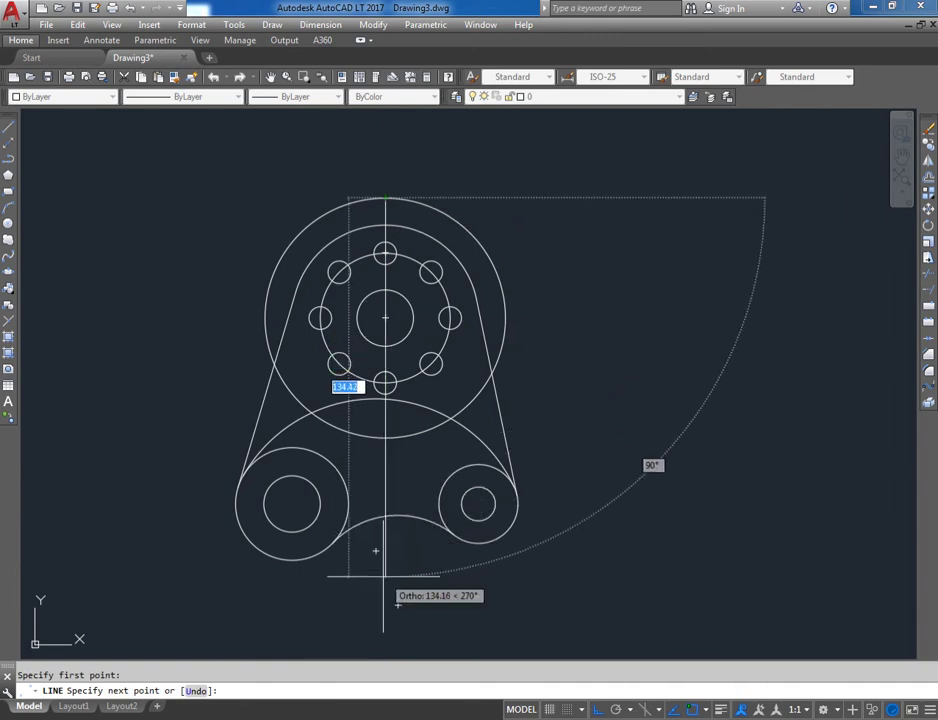
pyautogui.click(385, 565)
pyautogui.press('Escape')
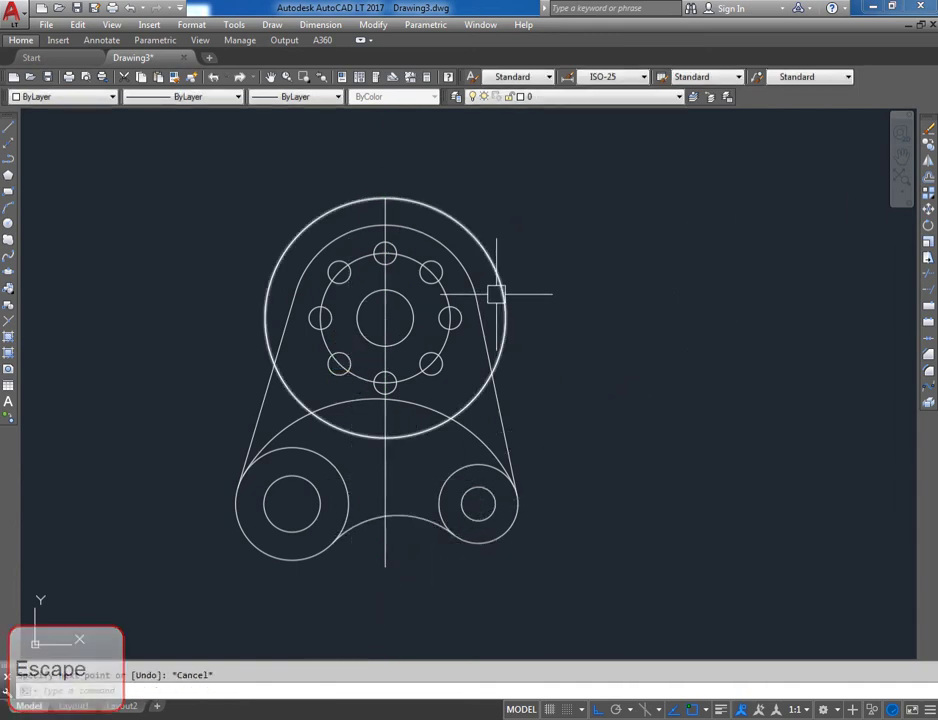
# Start a line at the large circle's left point, then erase the outer construction circle.
pyautogui.click(496, 293)
pyautogui.press('Delete')
pyautogui.hotkey('ctrl', 'z')
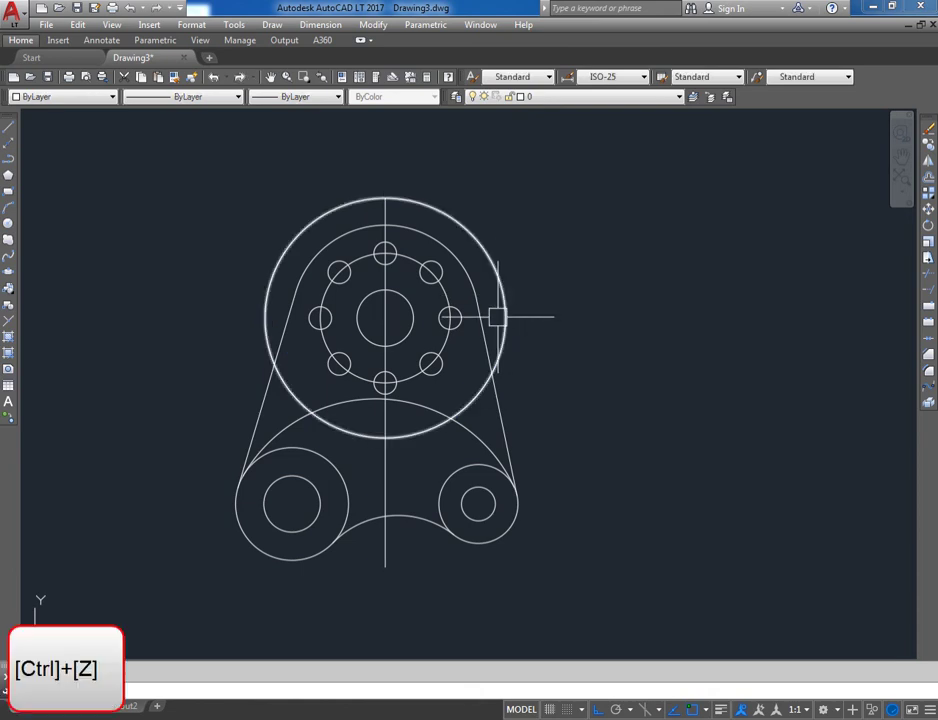
pyautogui.rightClick(465, 360)
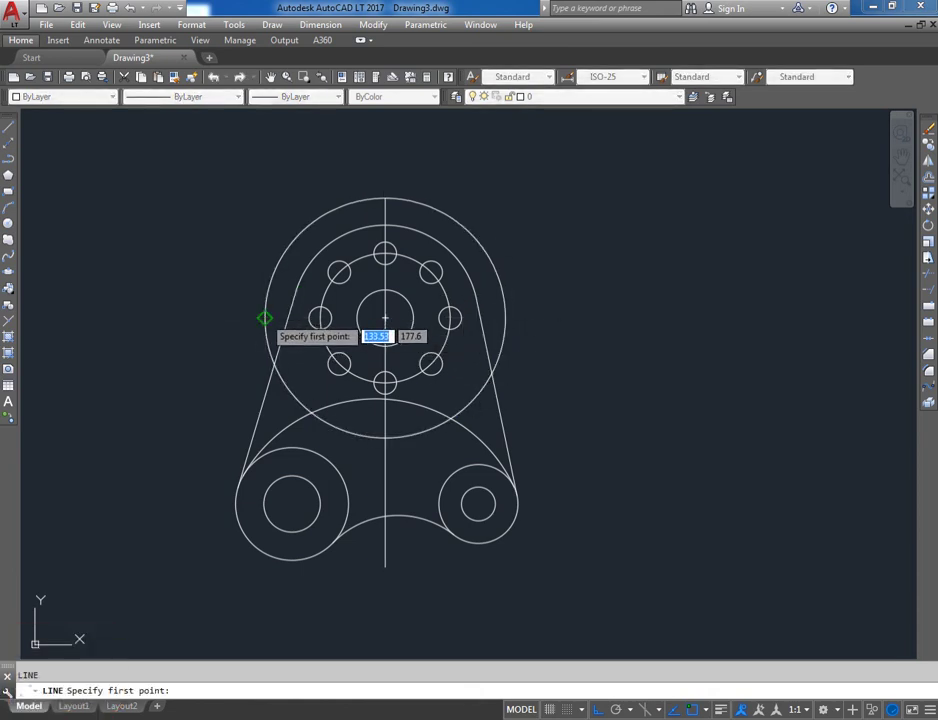
pyautogui.click(265, 318)
pyautogui.press('Escape')
pyautogui.click(505, 290)
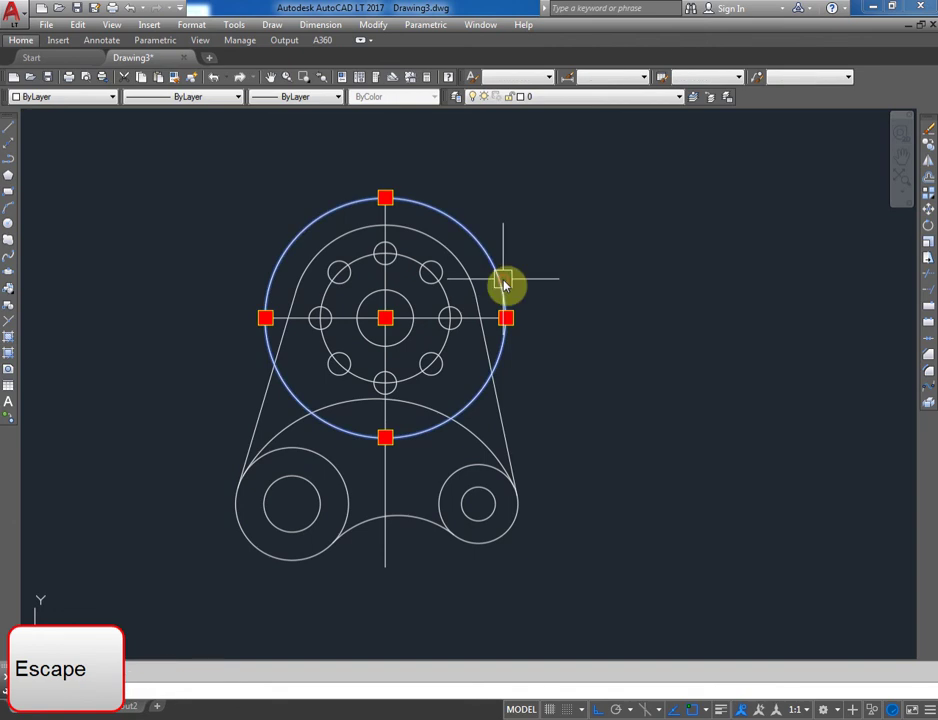
pyautogui.press('Delete')
# Draw a helper circle around the left boss and lines through its centre.
pyautogui.write('c')
pyautogui.press('Return')
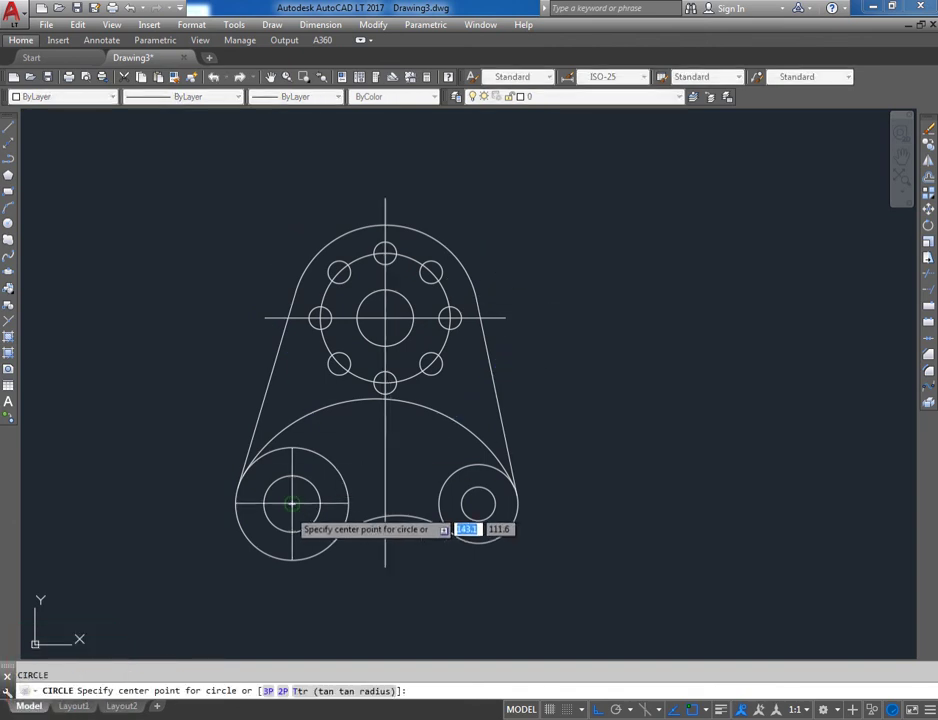
pyautogui.click(292, 503)
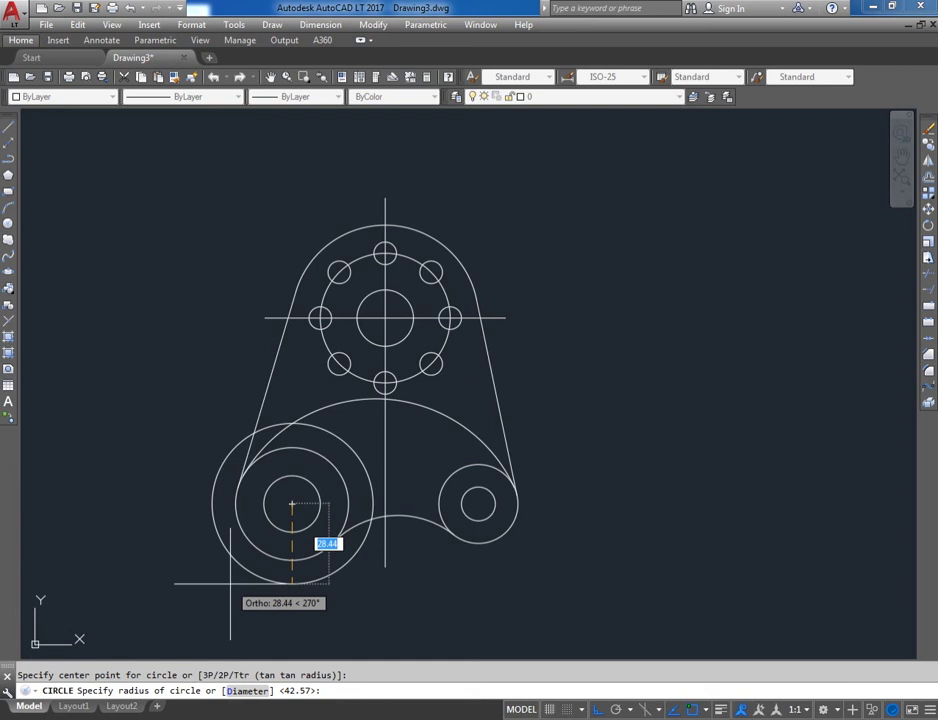
pyautogui.click(358, 500)
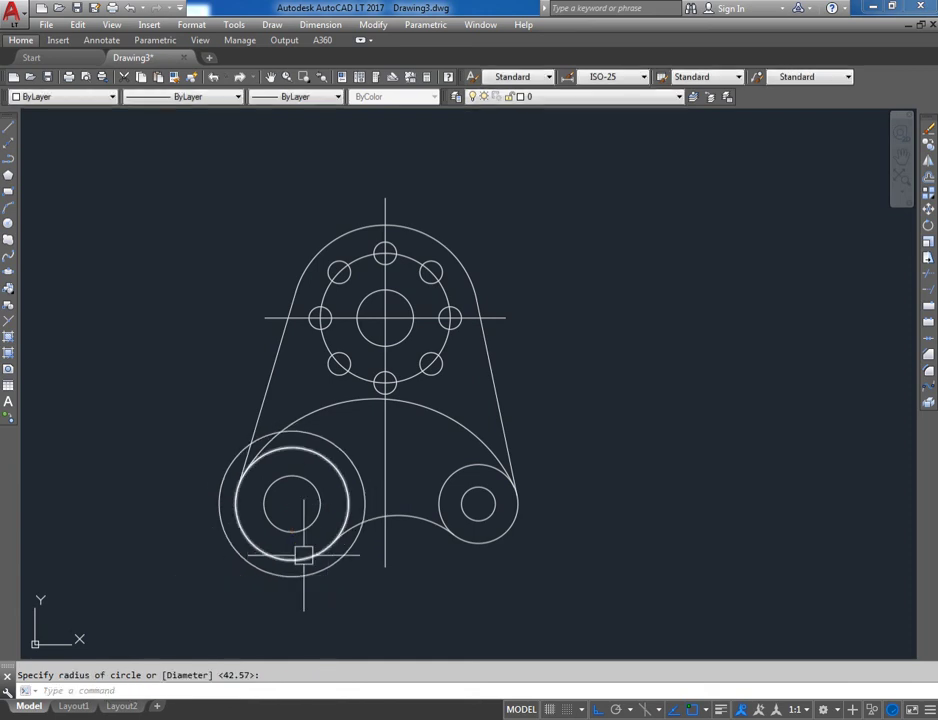
pyautogui.write('l')
pyautogui.press('Return')
pyautogui.click(292, 431)
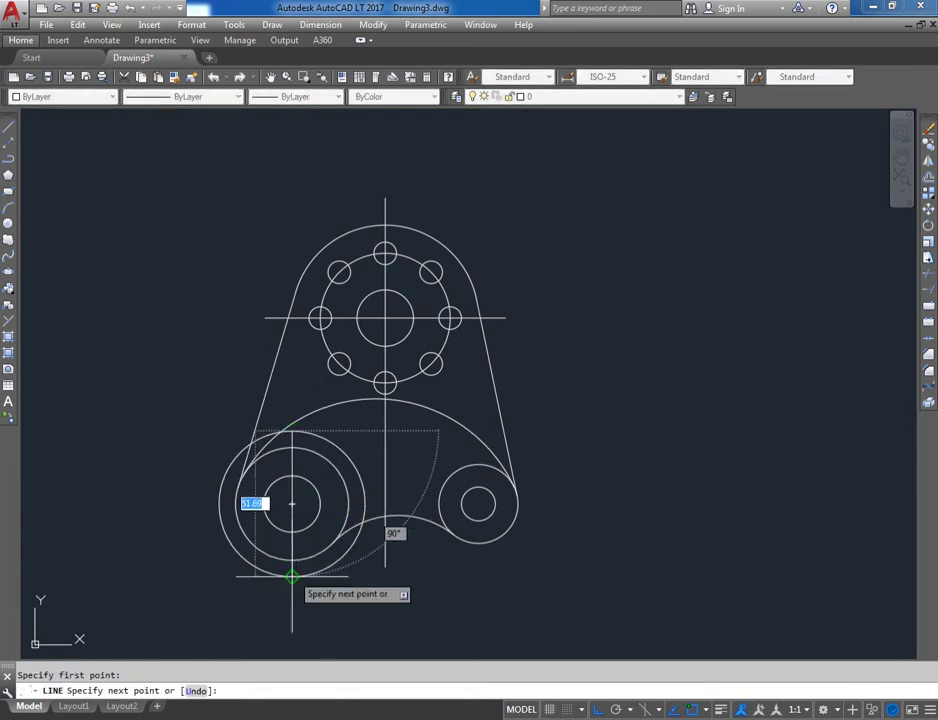
pyautogui.click(292, 575)
pyautogui.press('Return')
pyautogui.press('Return')
pyautogui.click(364, 503)
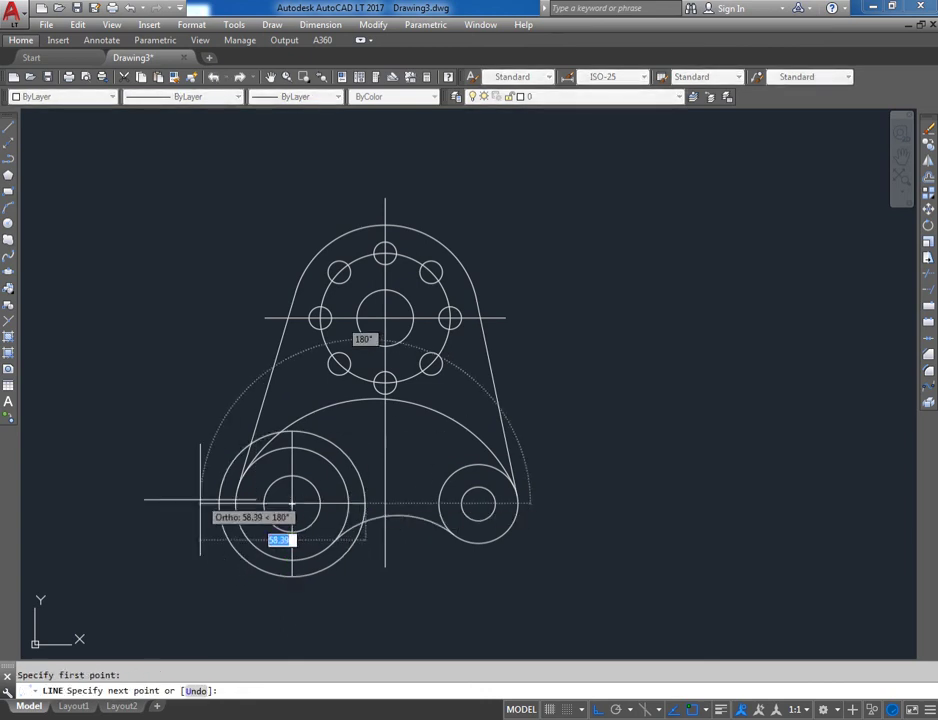
pyautogui.press('Escape')
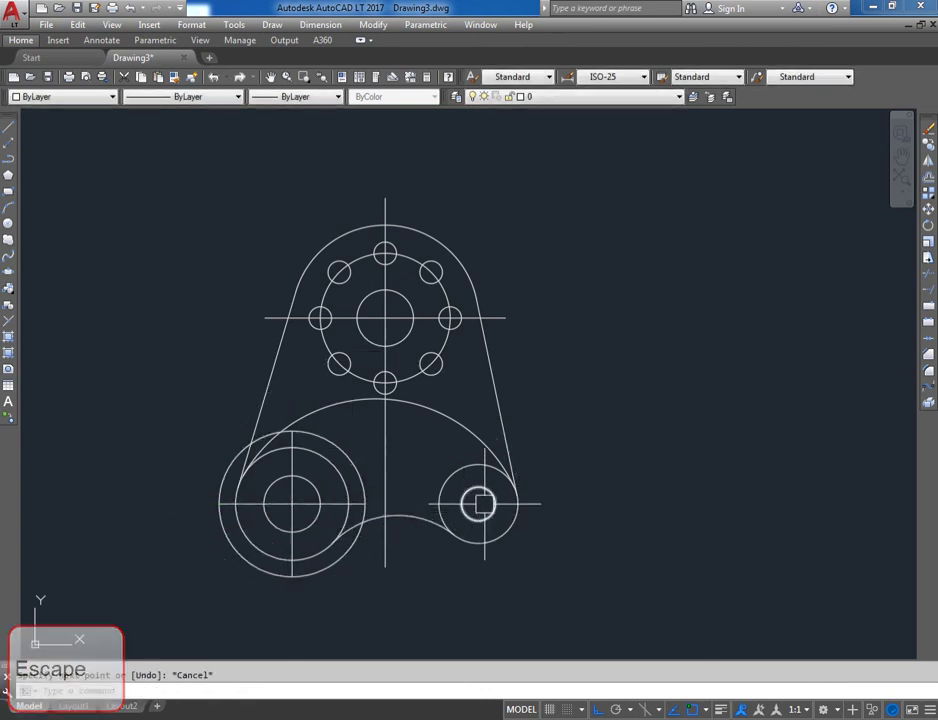
pyautogui.press('Return')
pyautogui.press('Escape')
# Add a helper circle and crossing lines at the right boss, then erase the helper circle.
pyautogui.write('c')
pyautogui.press('Return')
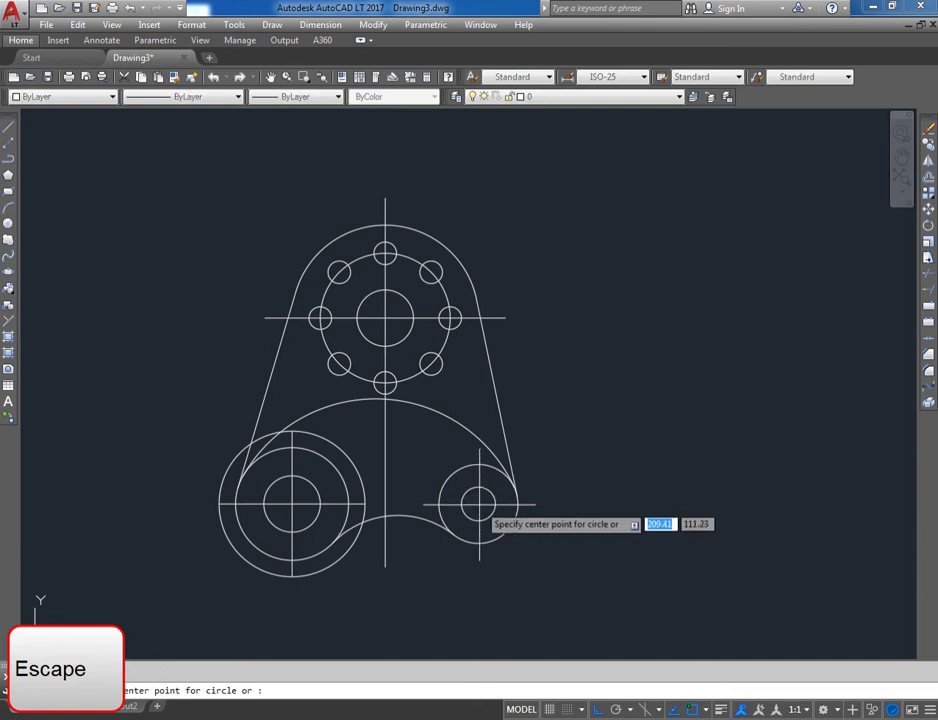
pyautogui.click(478, 503)
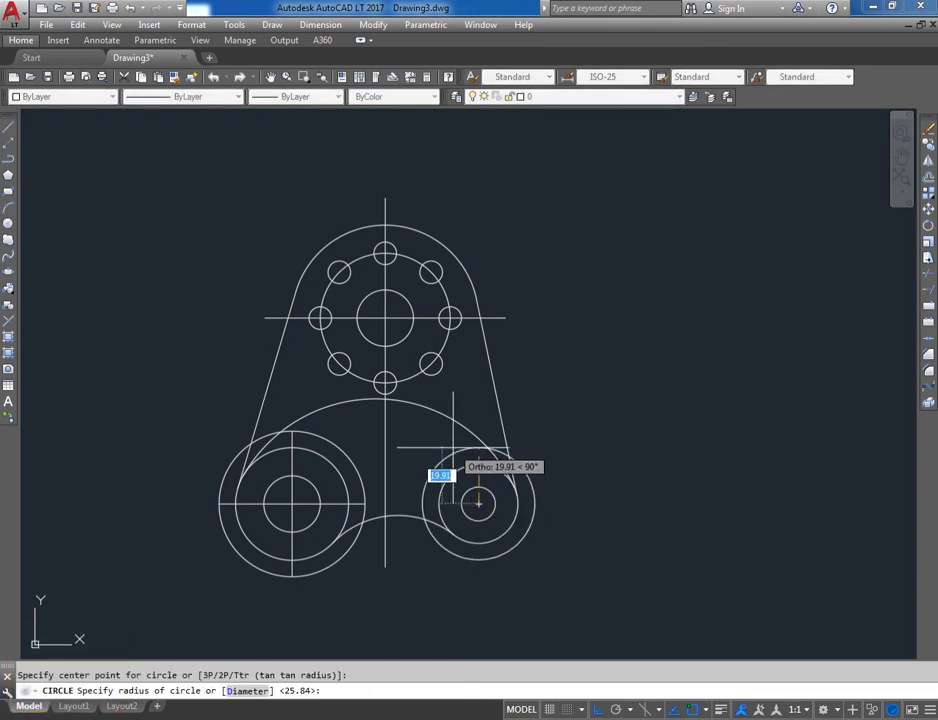
pyautogui.press('Escape')
pyautogui.write('l')
pyautogui.press('Return')
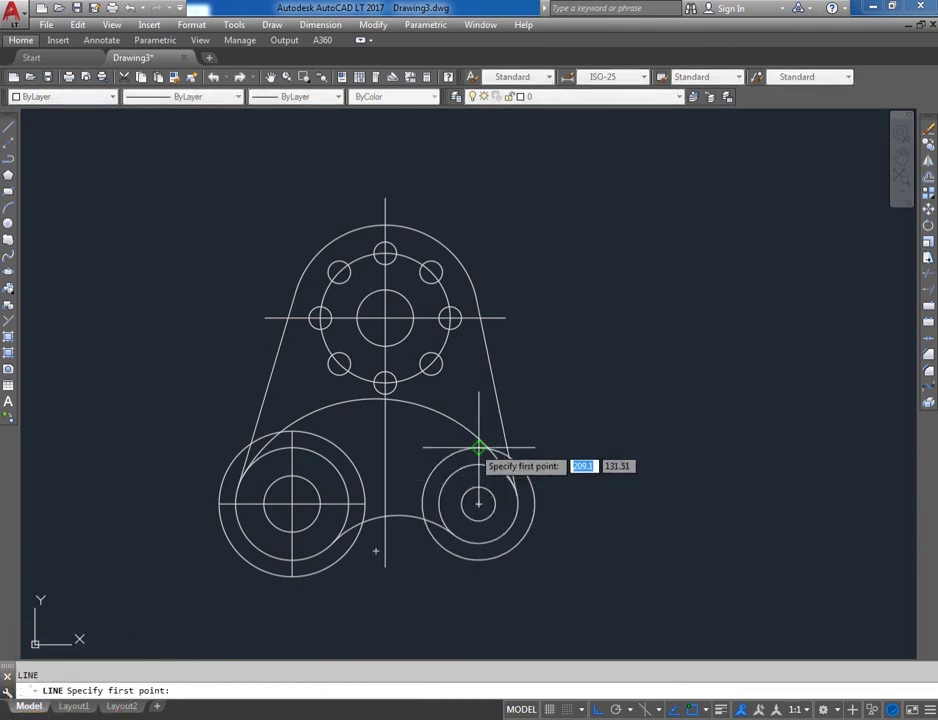
pyautogui.click(479, 449)
pyautogui.press('Escape')
pyautogui.press('Return')
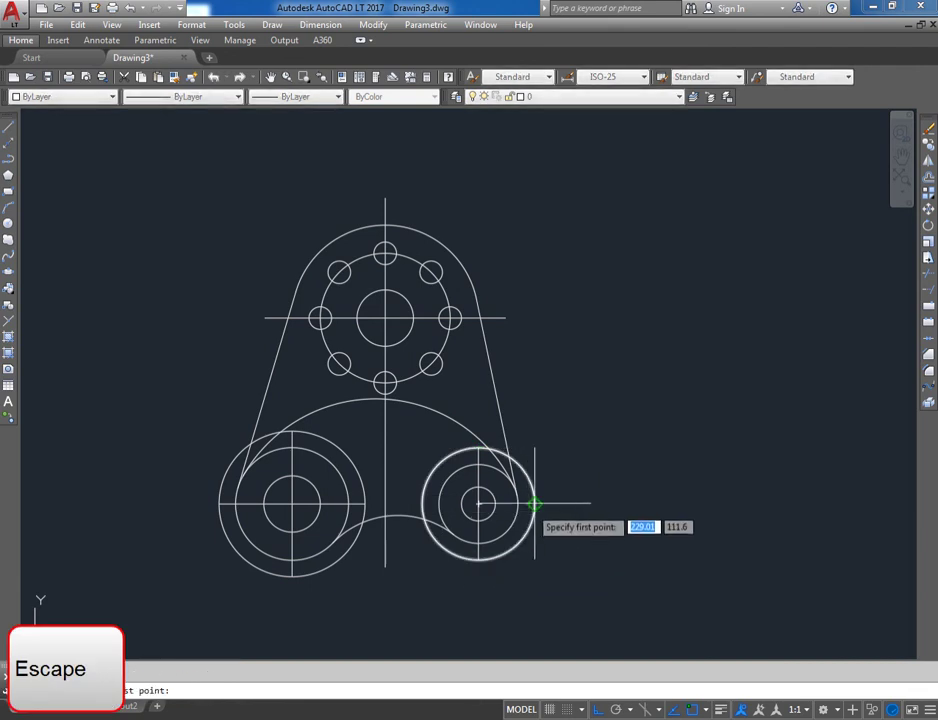
pyautogui.click(534, 503)
pyautogui.press('Escape')
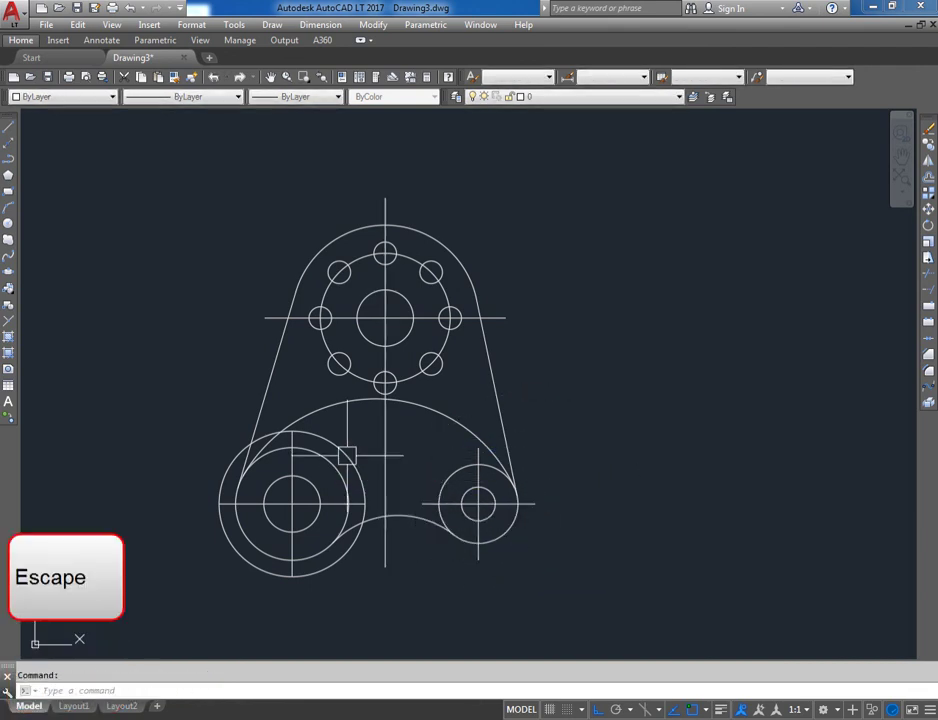
pyautogui.click(349, 451)
pyautogui.press('Delete')
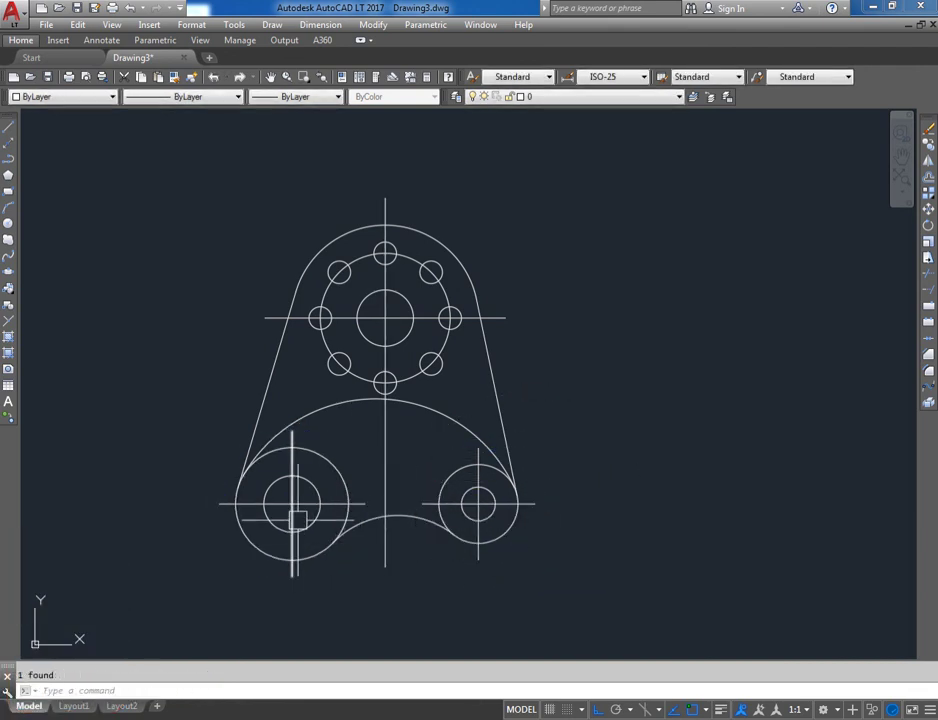
# Make both bosses' centre lines red with the CENTER linetype.
pyautogui.click(290, 505)
pyautogui.scroll(4, 290, 505)
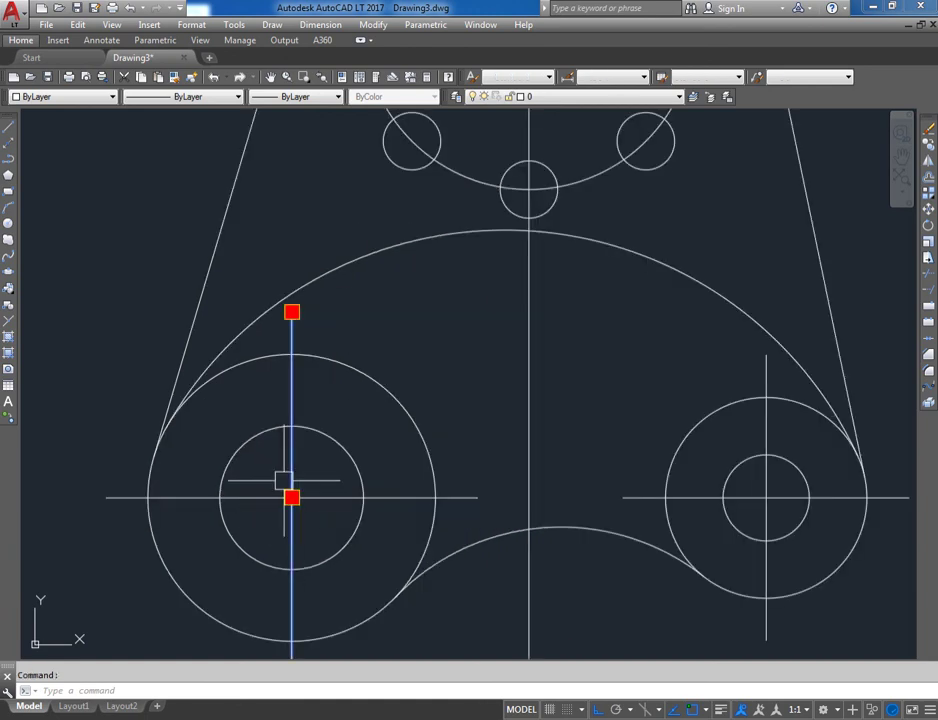
pyautogui.click(338, 512)
pyautogui.click(314, 487)
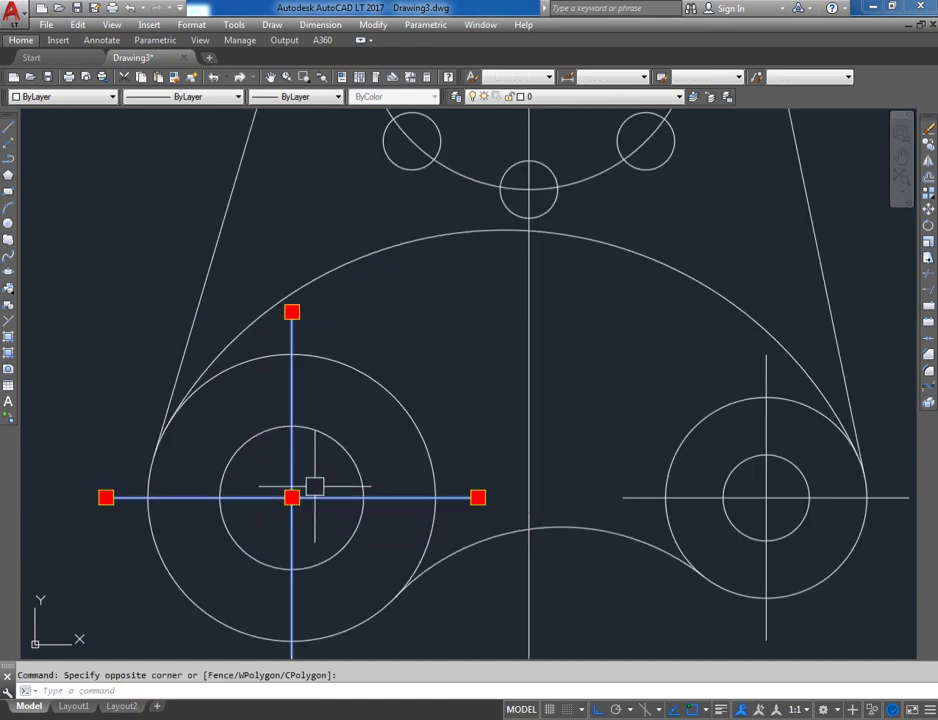
pyautogui.click(776, 512)
pyautogui.click(757, 490)
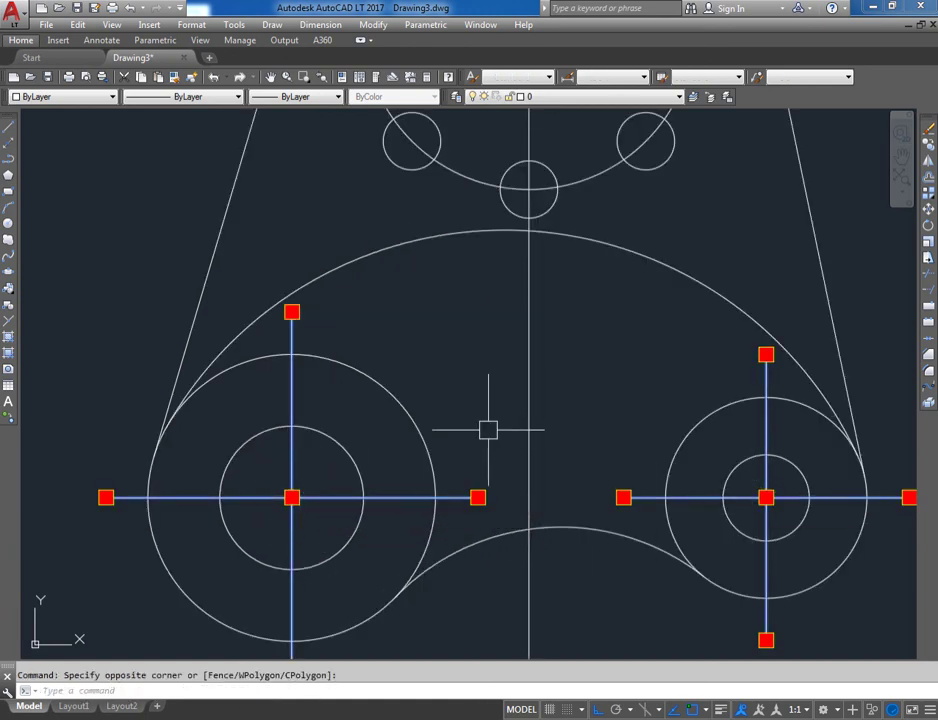
pyautogui.click(91, 97)
pyautogui.click(63, 135)
pyautogui.click(182, 97)
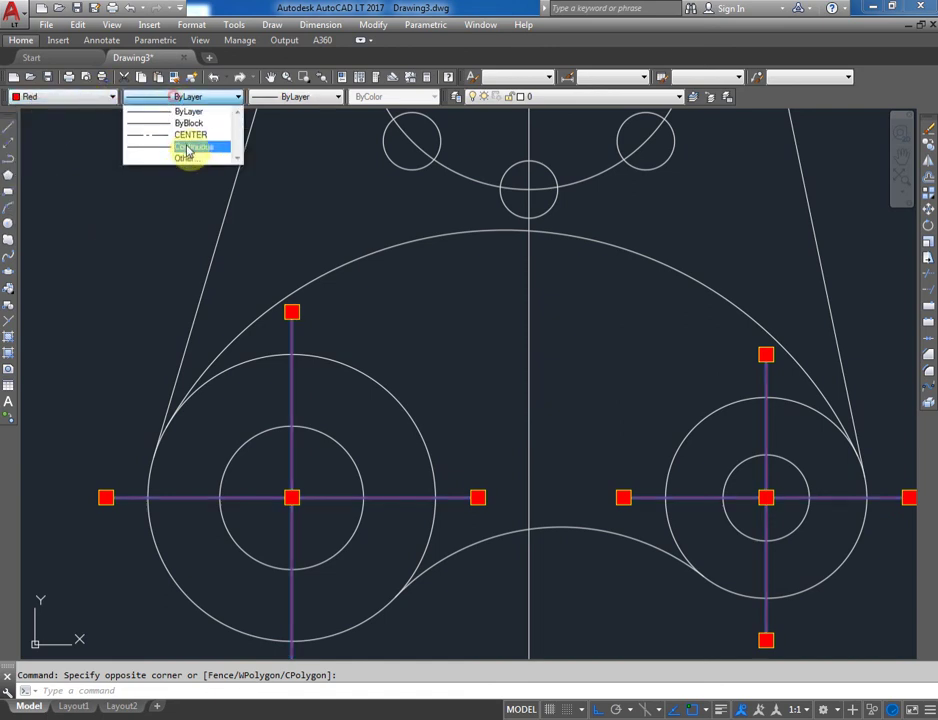
pyautogui.click(188, 136)
# Set the selected centre lines' linetype scale to 0.1 in Properties.
pyautogui.rightClick(374, 336)
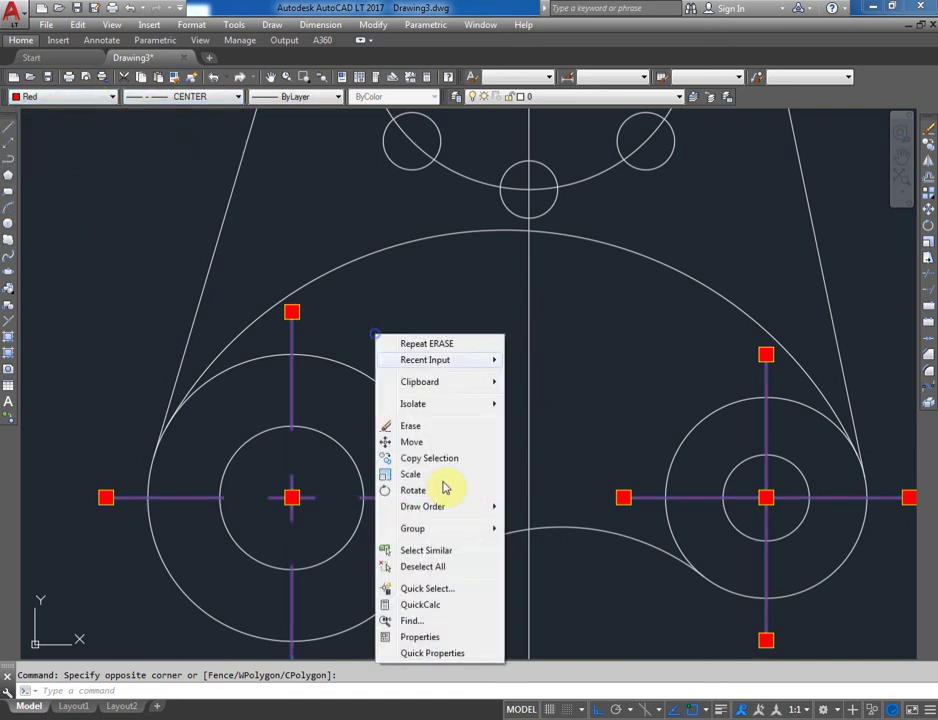
pyautogui.click(420, 637)
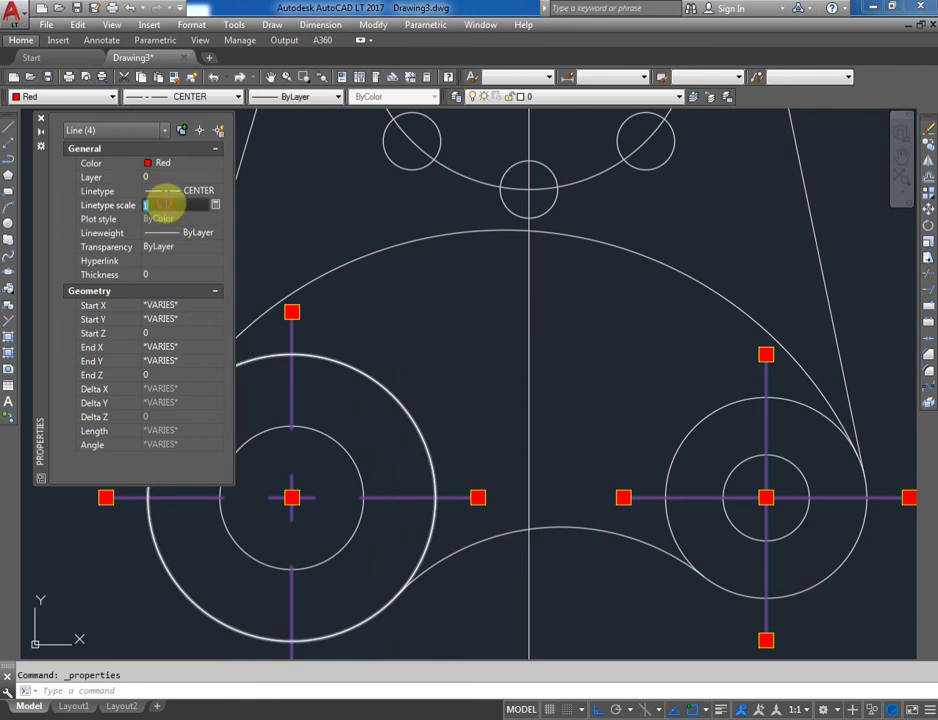
pyautogui.write('.1')
pyautogui.click(167, 208)
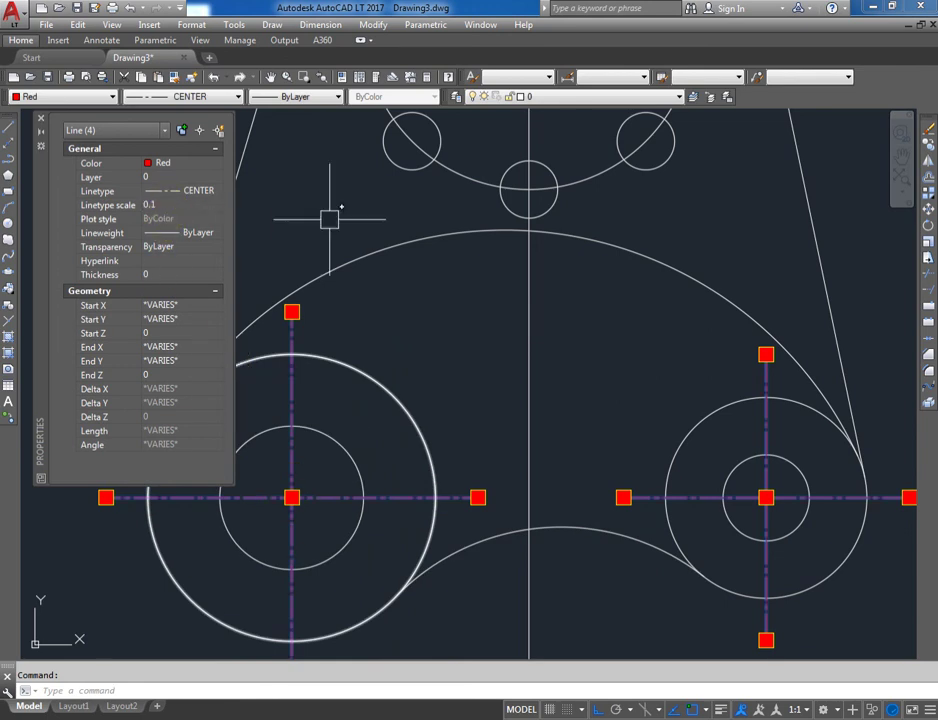
pyautogui.click(41, 122)
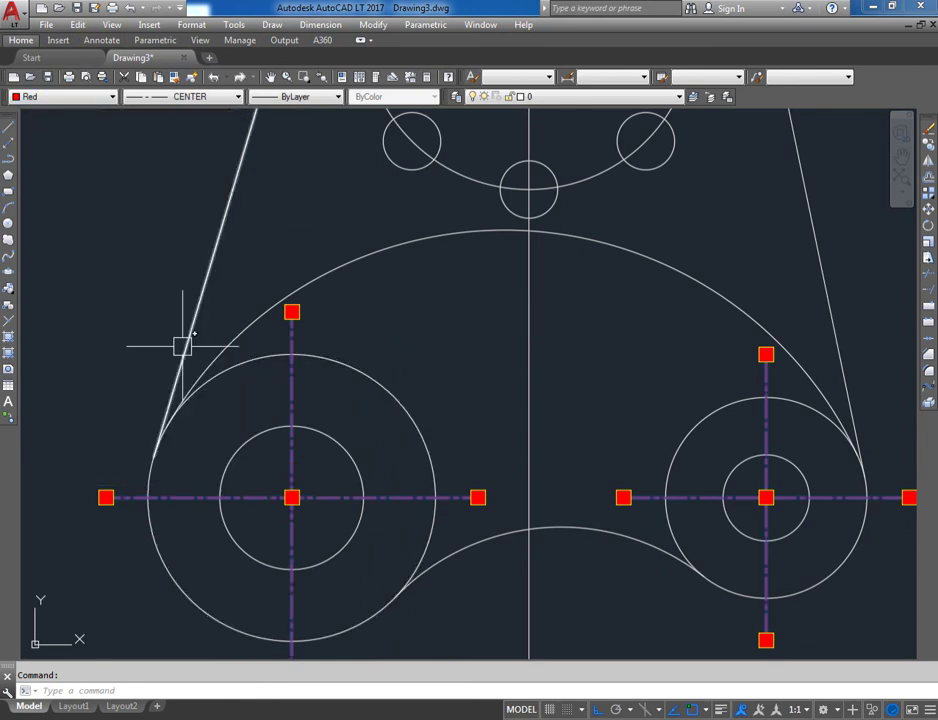
pyautogui.scroll(-2, 184, 348)
# Match the boss centre line's style onto the bolt ring's horizontal line with MA, then zoom to fit.
pyautogui.press('Escape')
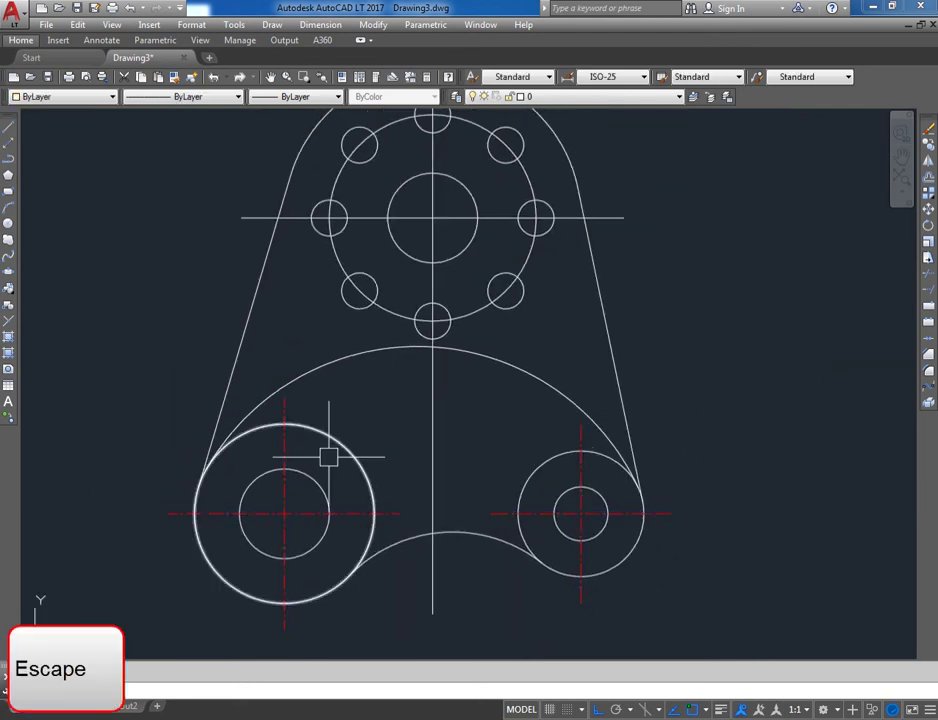
pyautogui.write('ma')
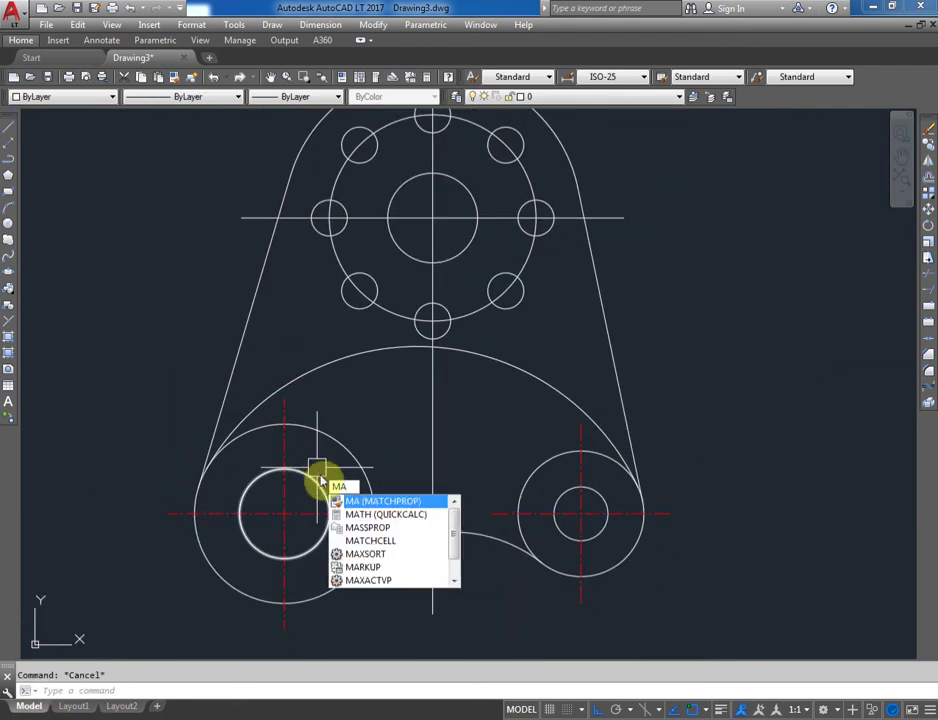
pyautogui.press('Return')
pyautogui.click(350, 514)
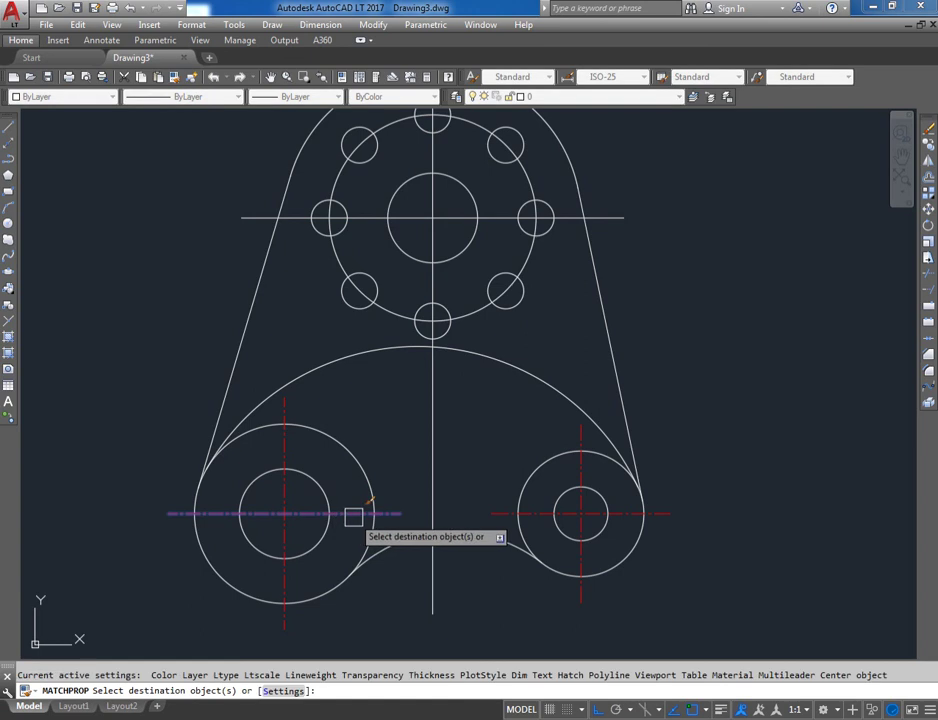
pyautogui.moveTo(433, 338); pyautogui.dragTo(437, 455, button='middle')
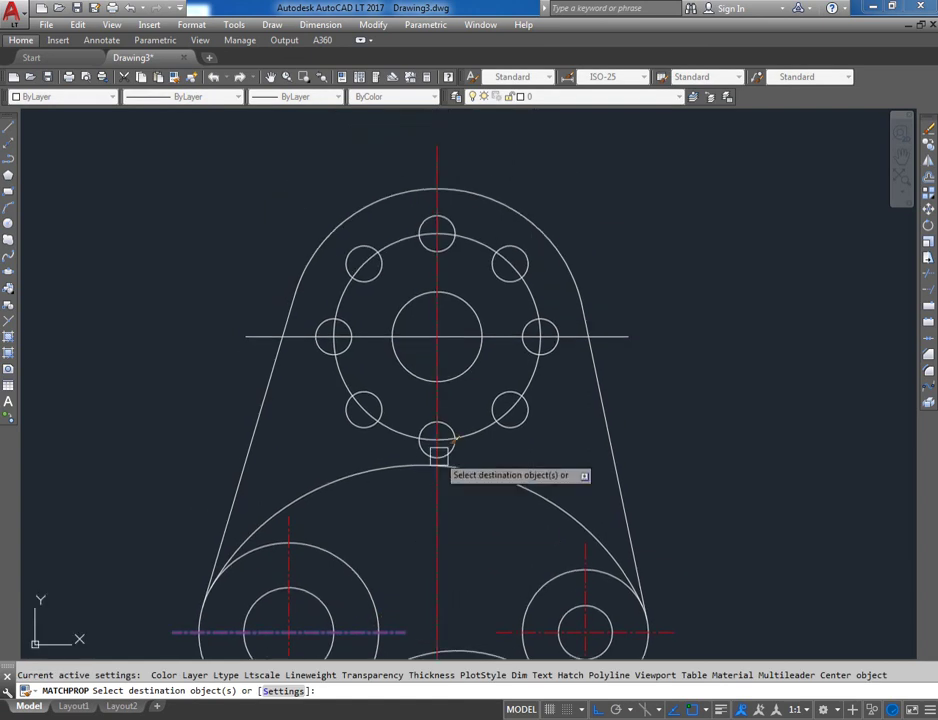
pyautogui.click(496, 337)
pyautogui.scroll(-4, 441, 360)
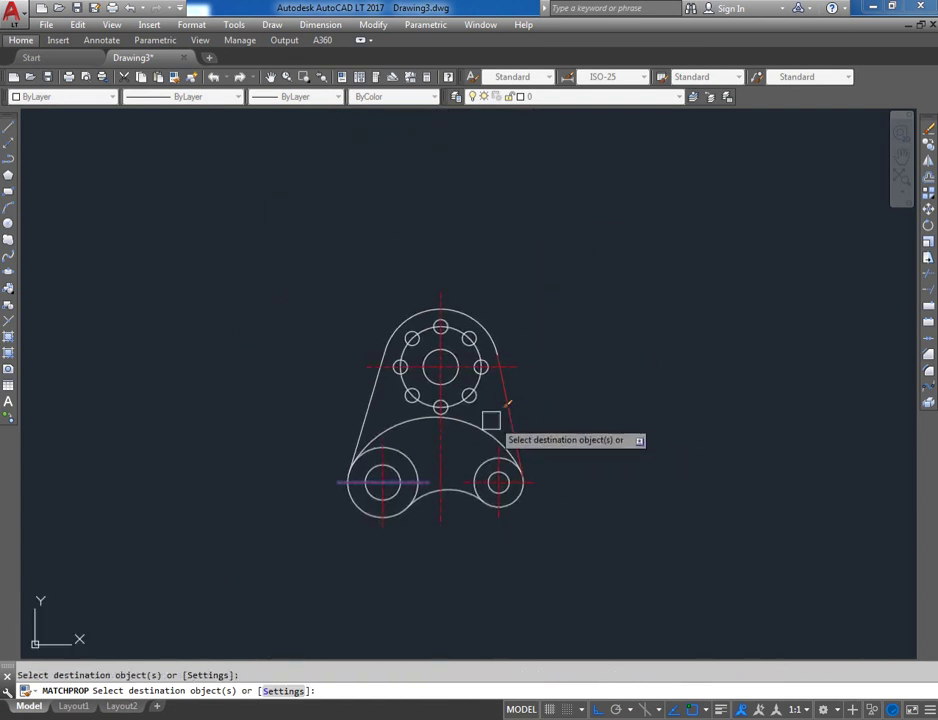
pyautogui.scroll(2, 450, 400)
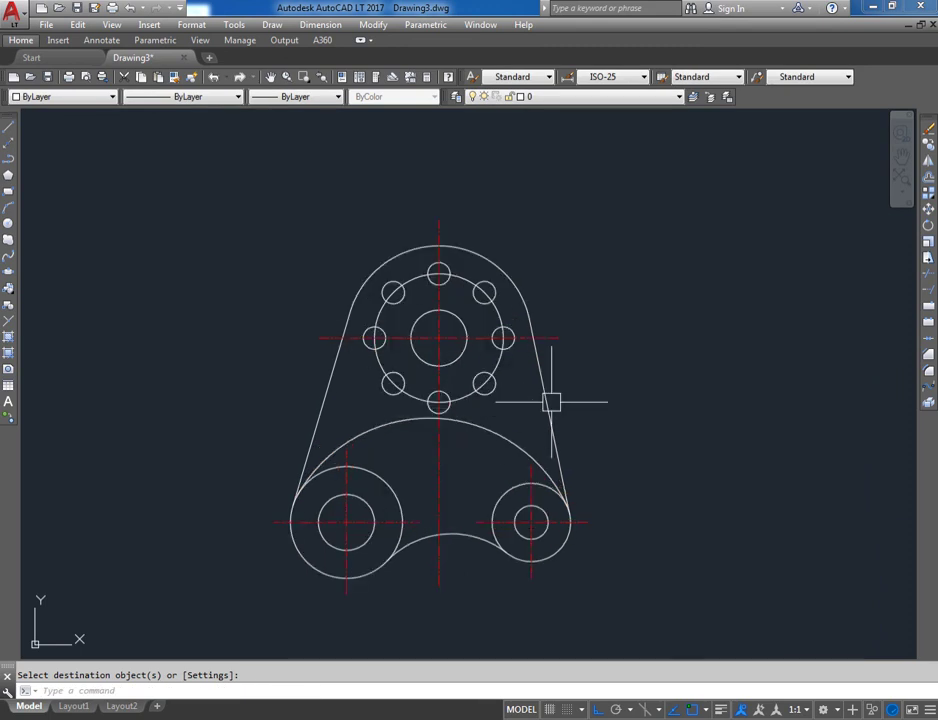
pyautogui.middleClick(574, 393)
pyautogui.middleClick(574, 393)
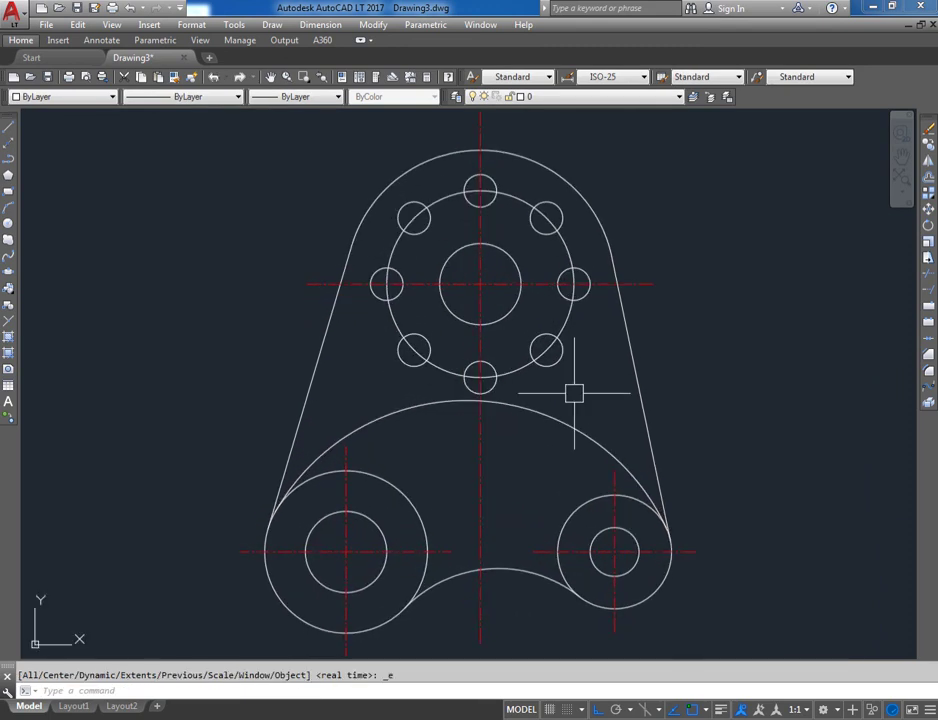